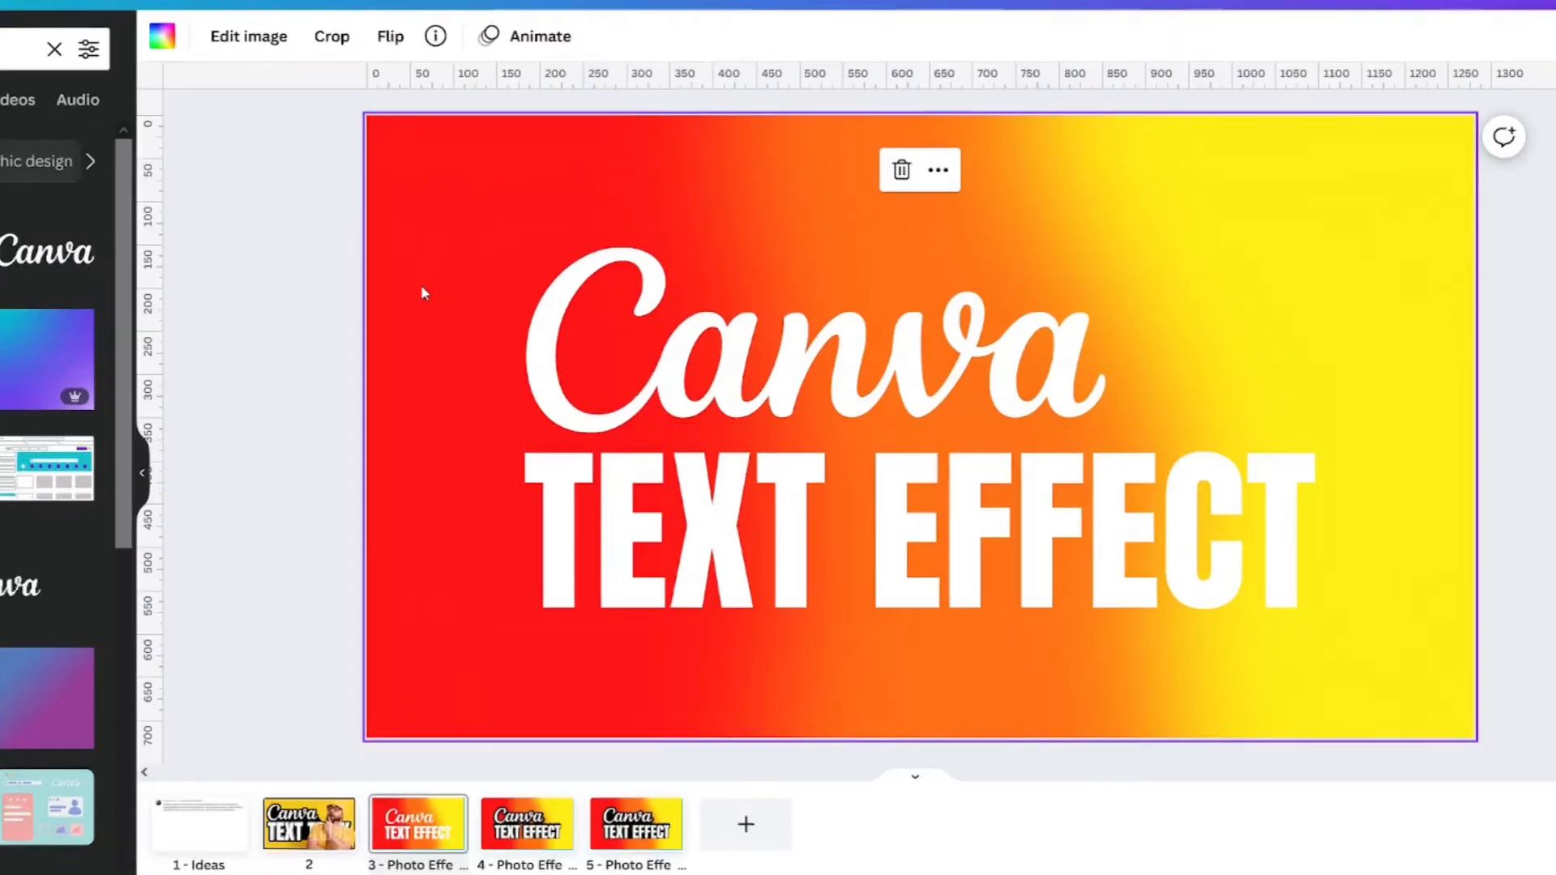
Detach the gradient image from the background and download the "Canva" and "TEXT EFFECT" text together as a transparent PNG.
right_click(422, 292)
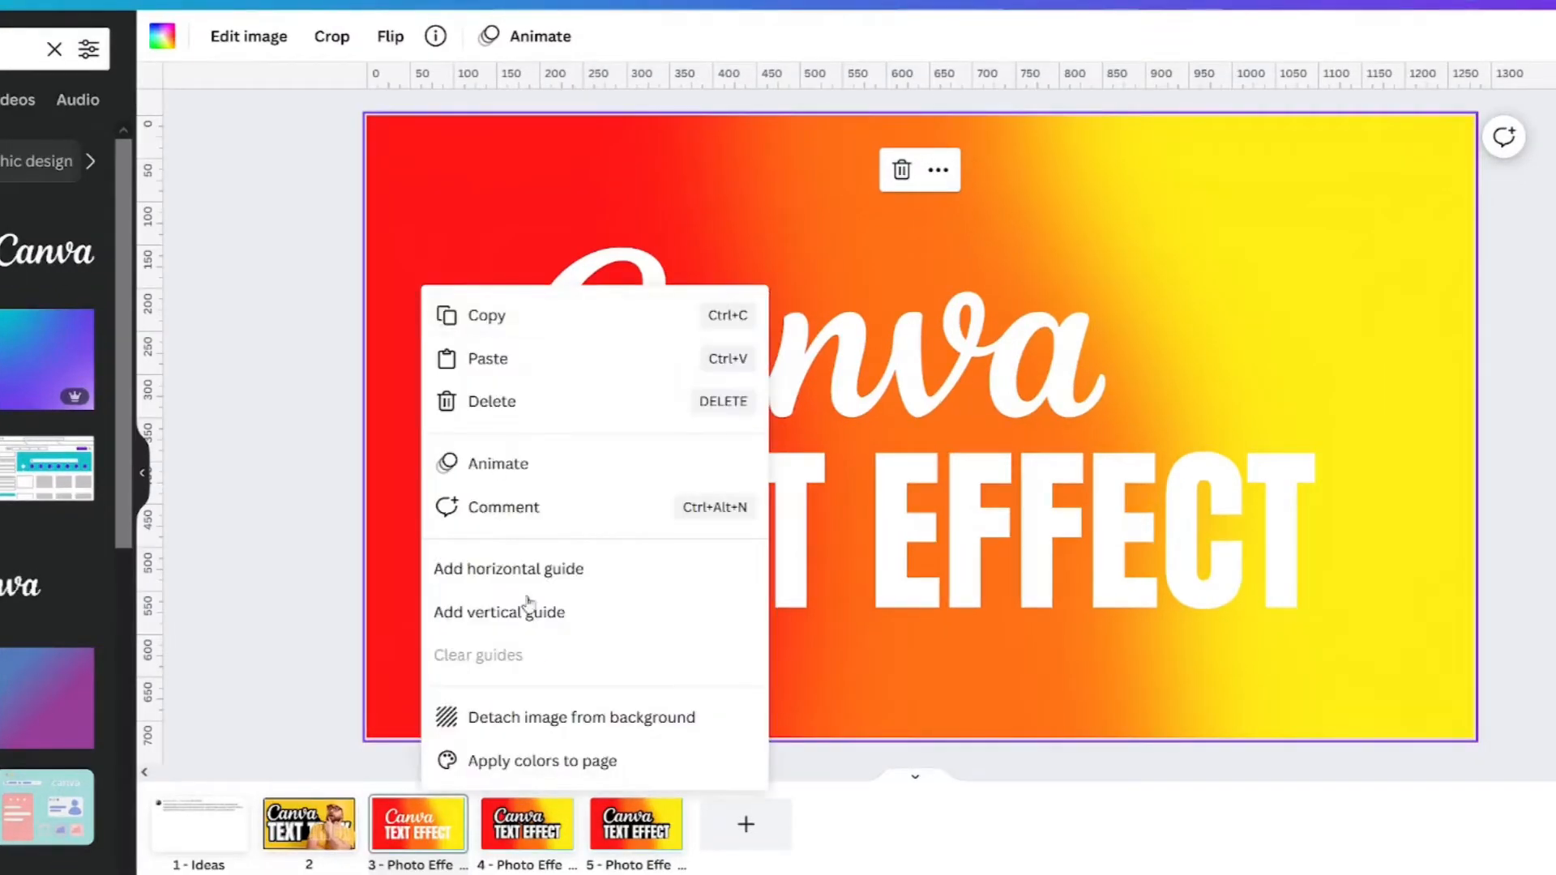
left_click(544, 716)
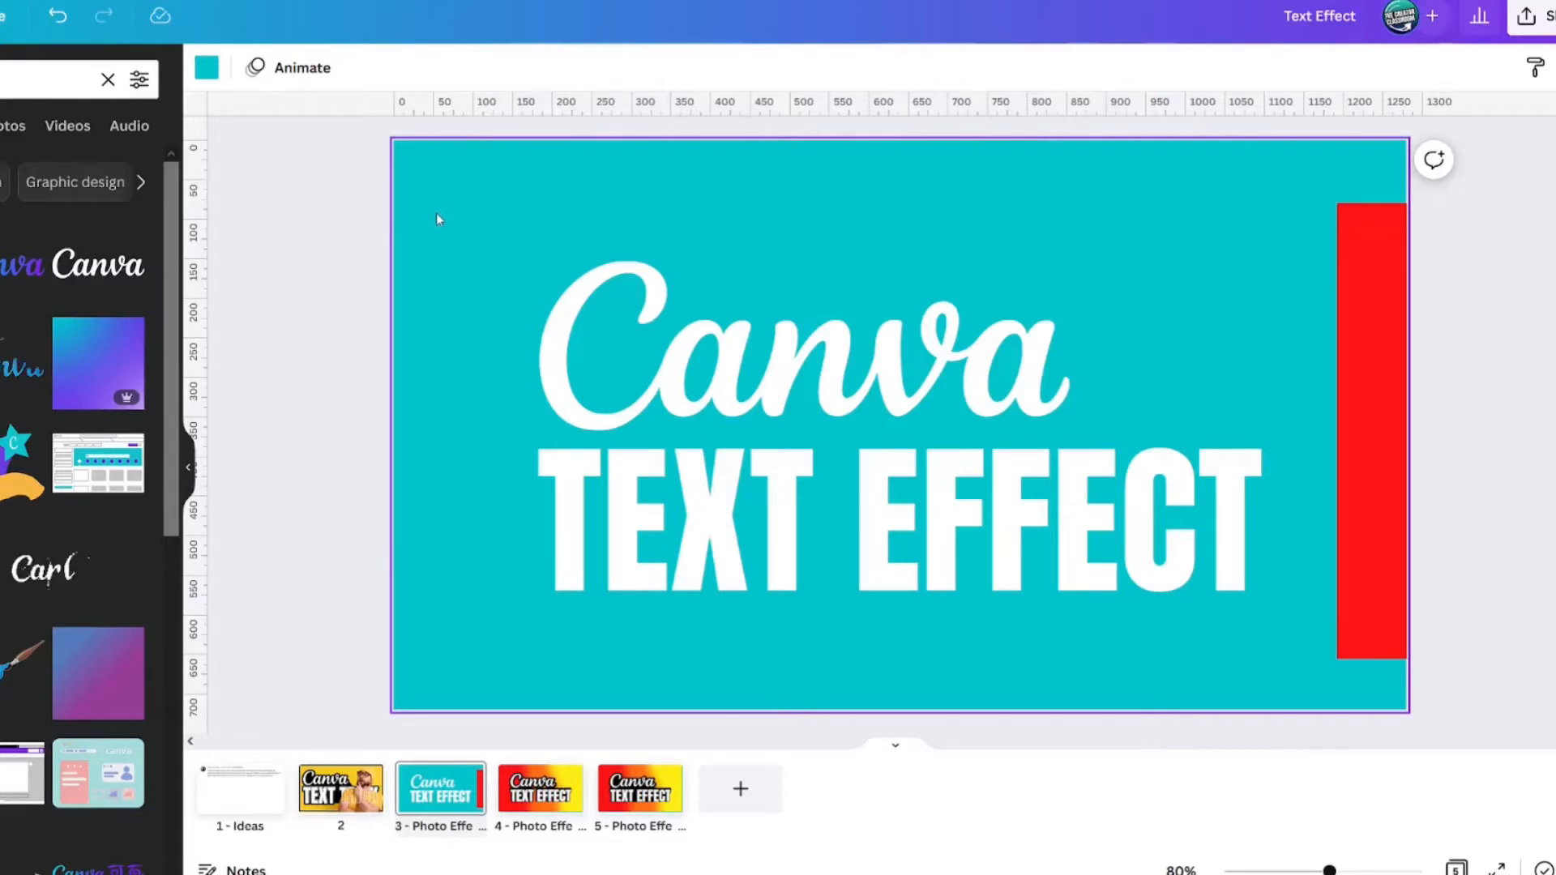
left_click_drag(445, 213, 872, 641)
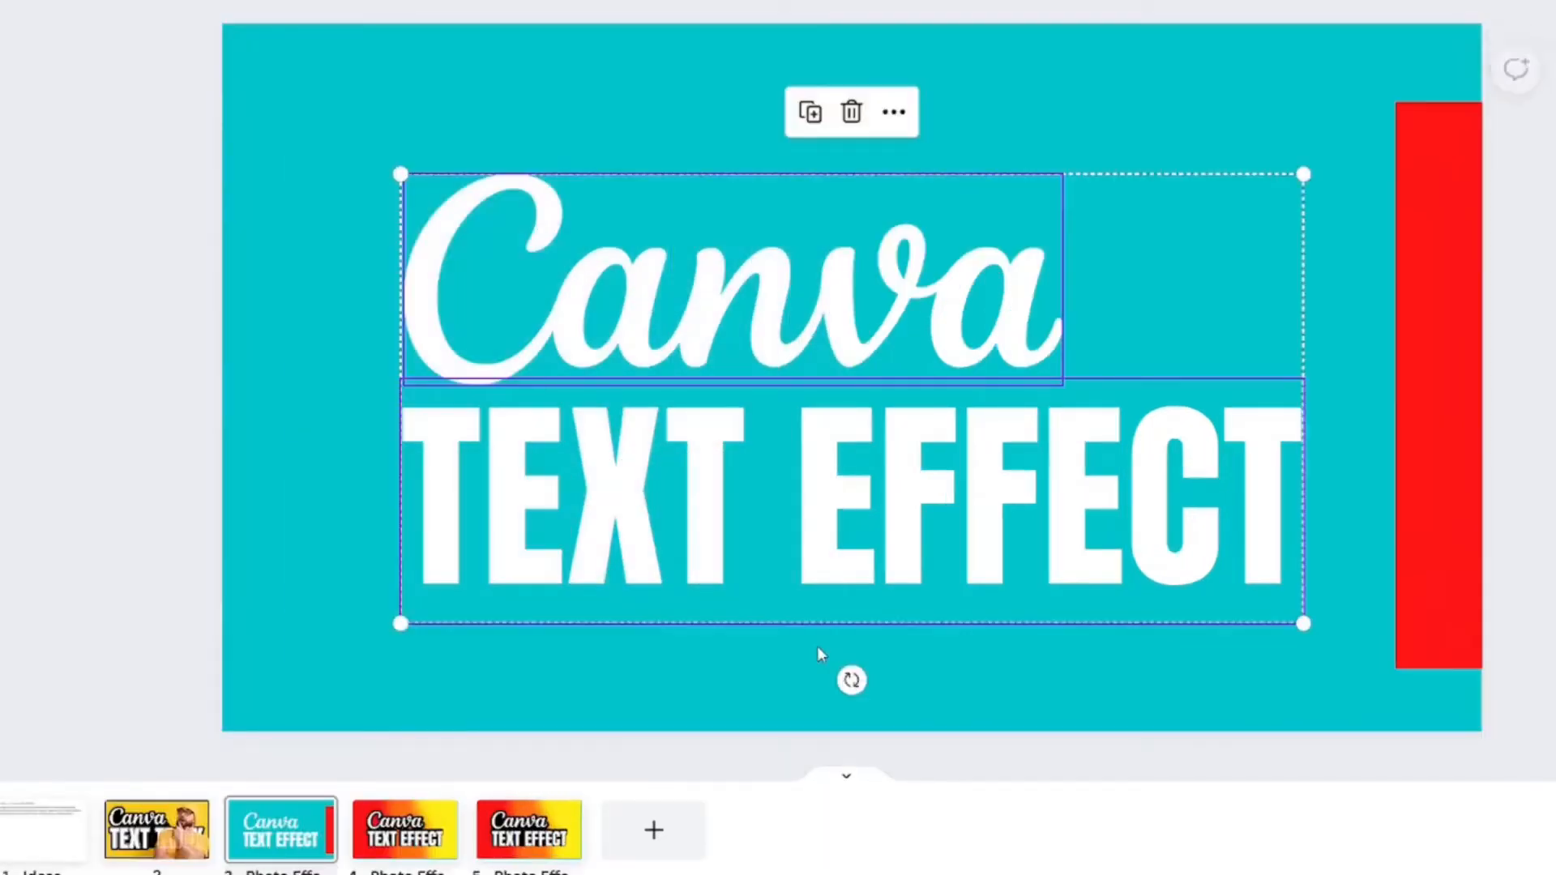
right_click(717, 506)
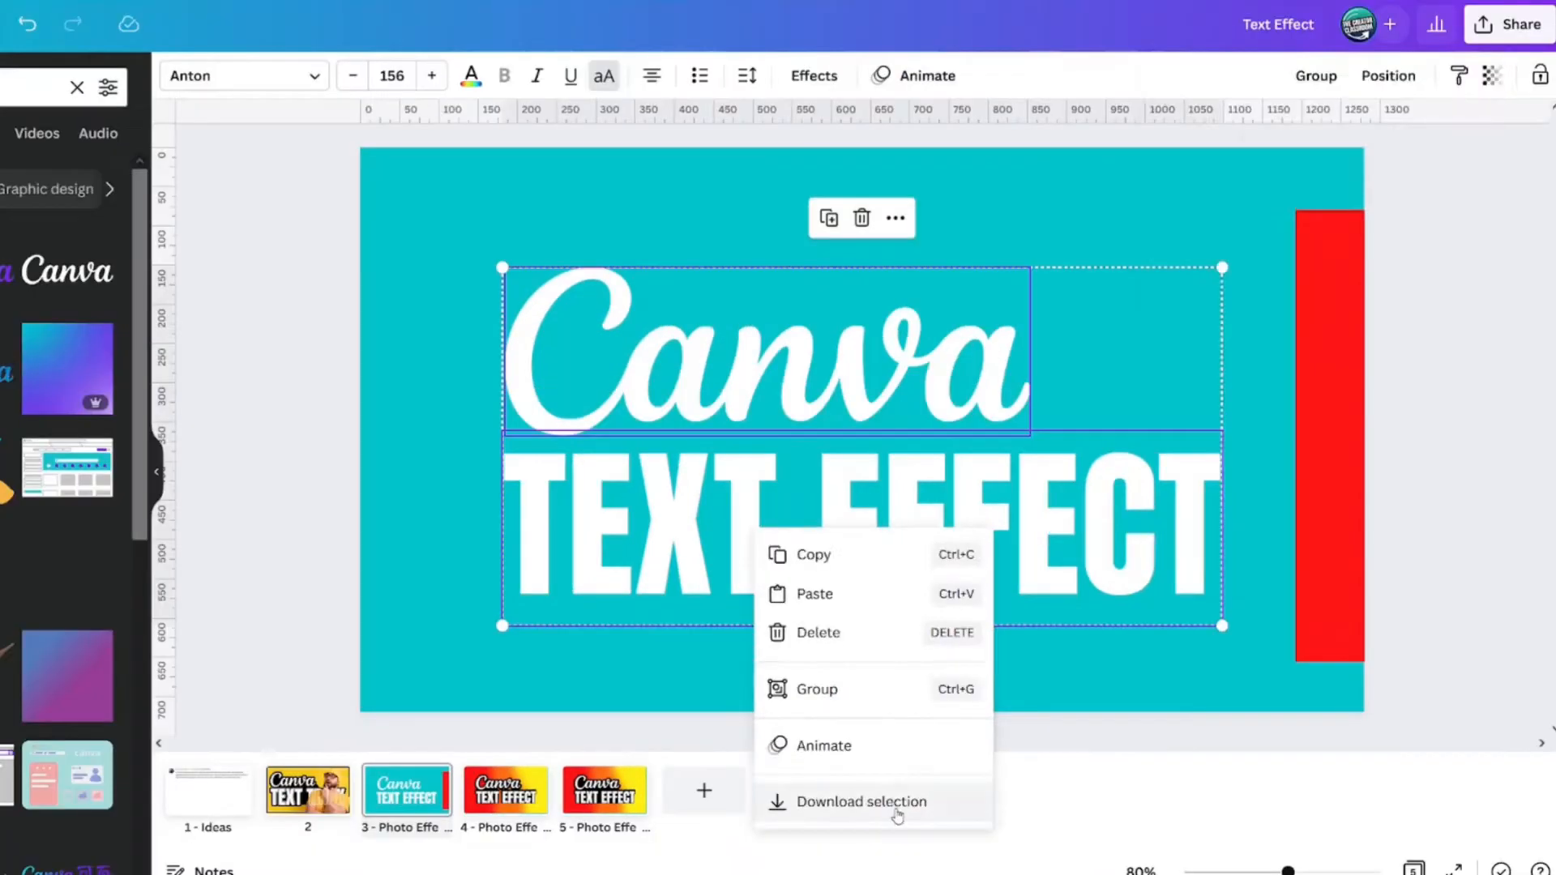
left_click(895, 861)
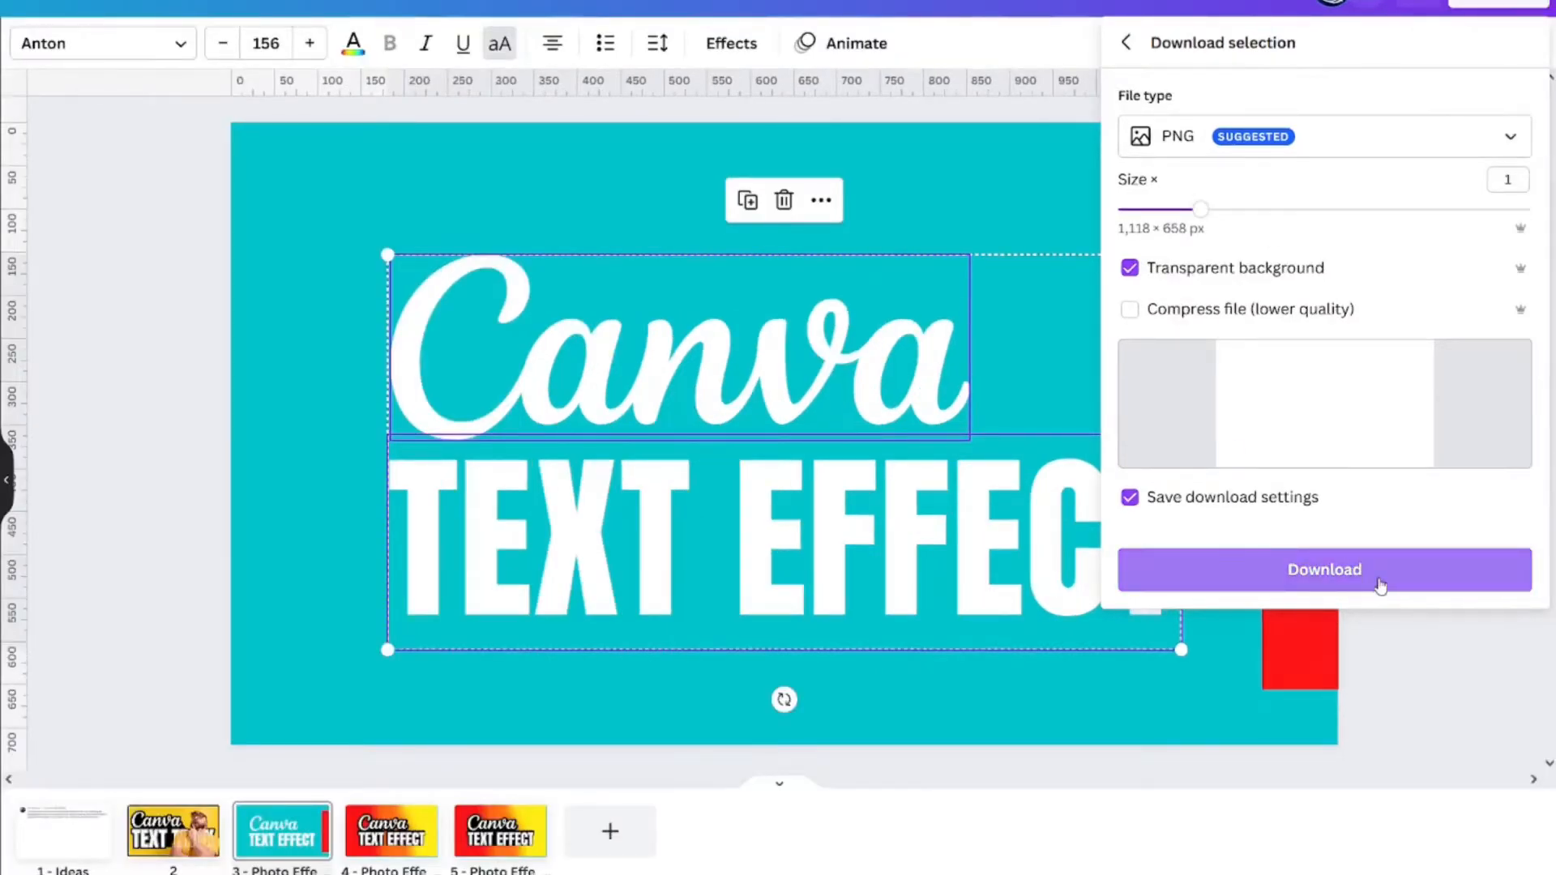
left_click(1378, 577)
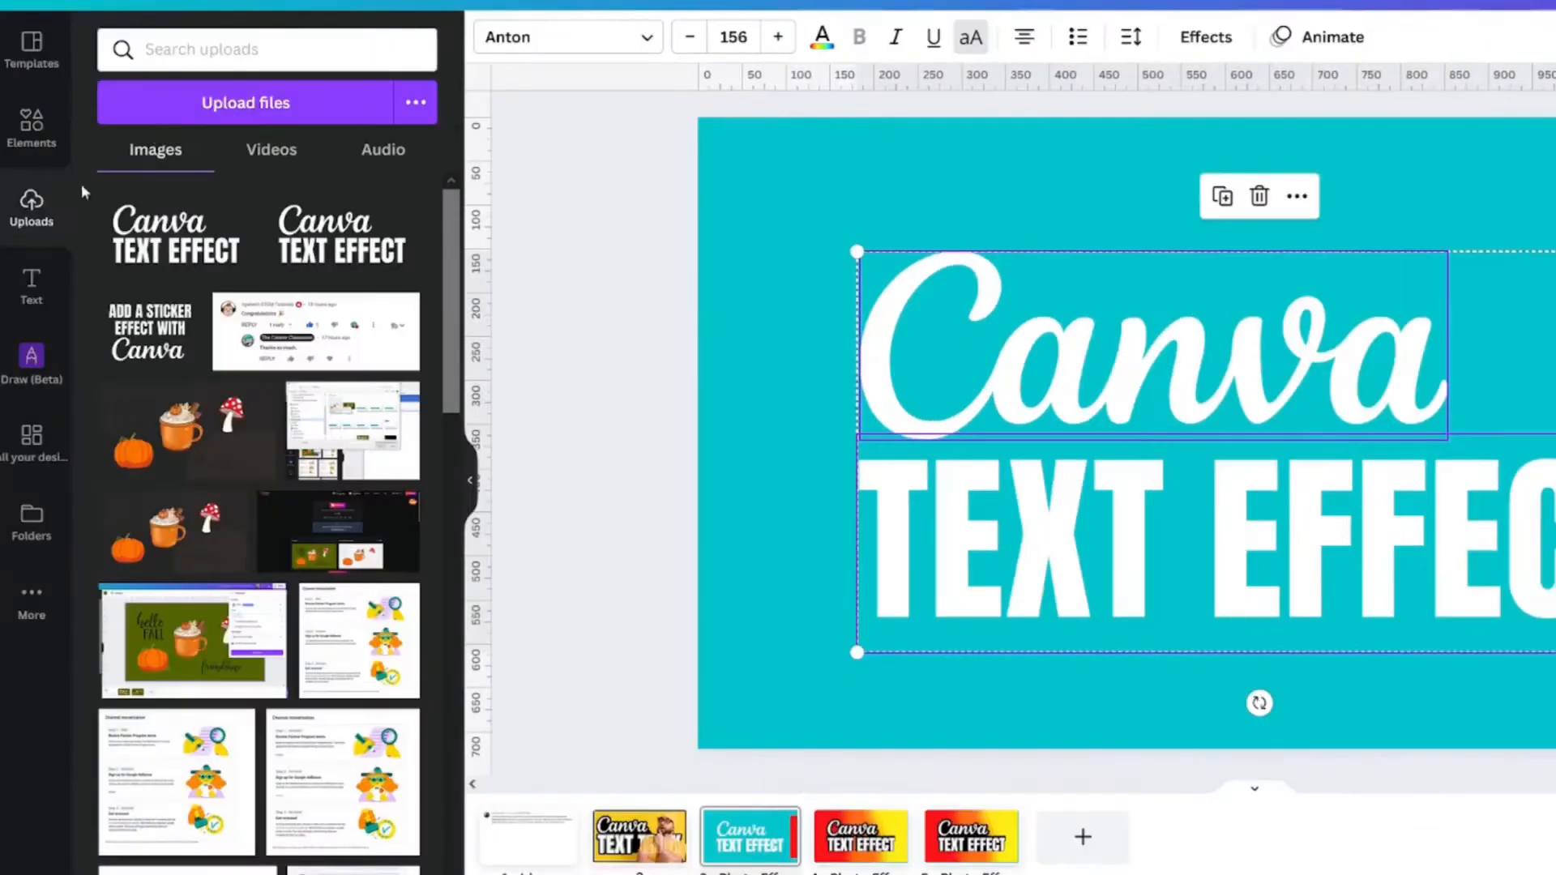
Upload the exported Text Effect(2).png from the Downloads folder.
left_click(188, 114)
left_click(373, 65)
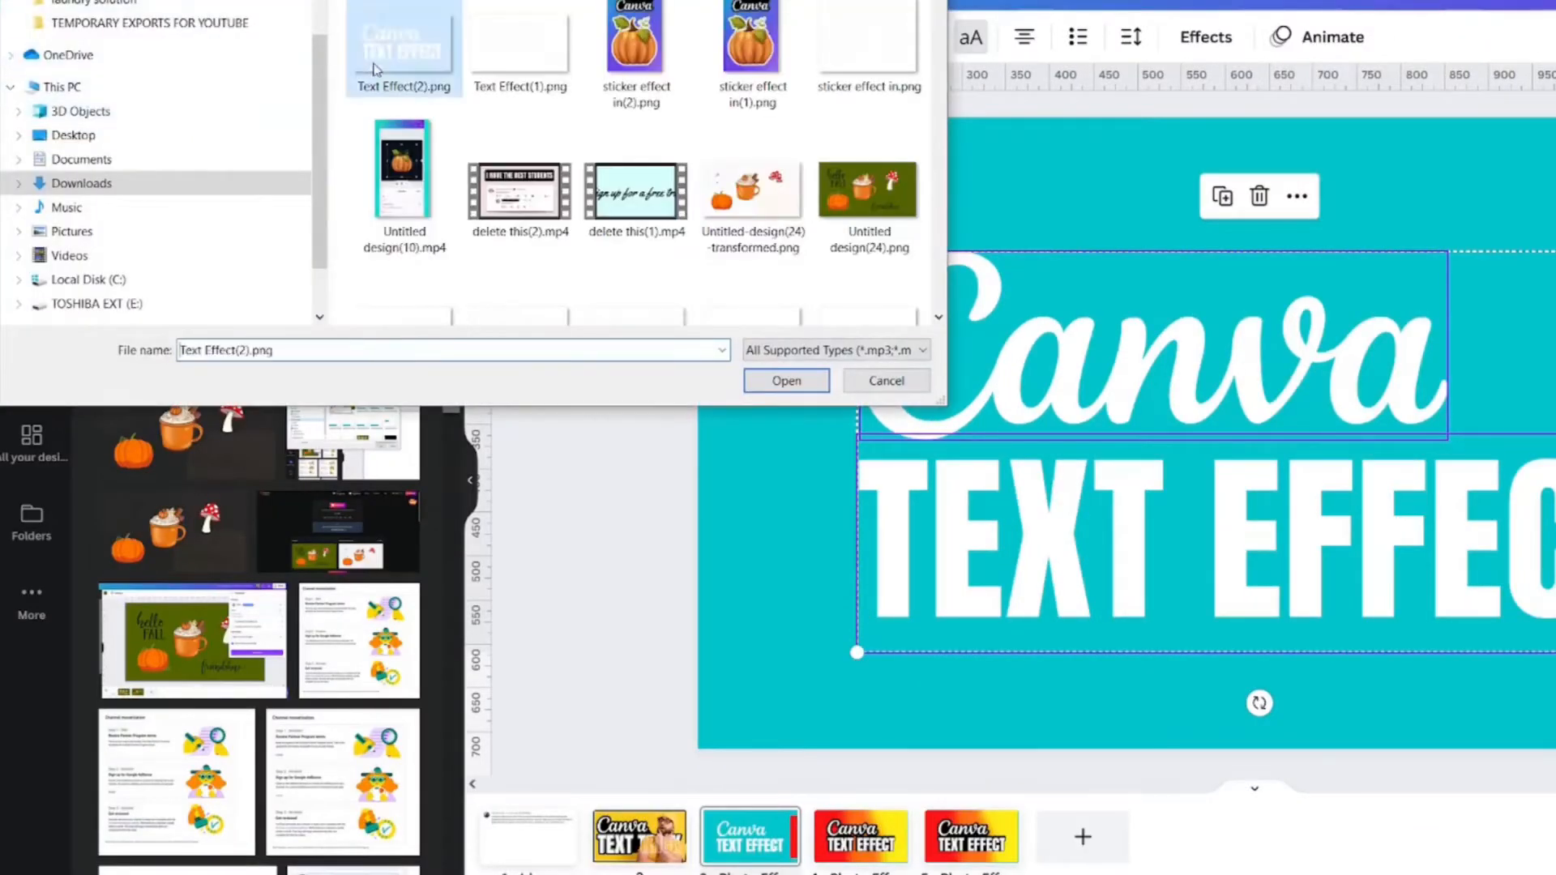
double_click(371, 68)
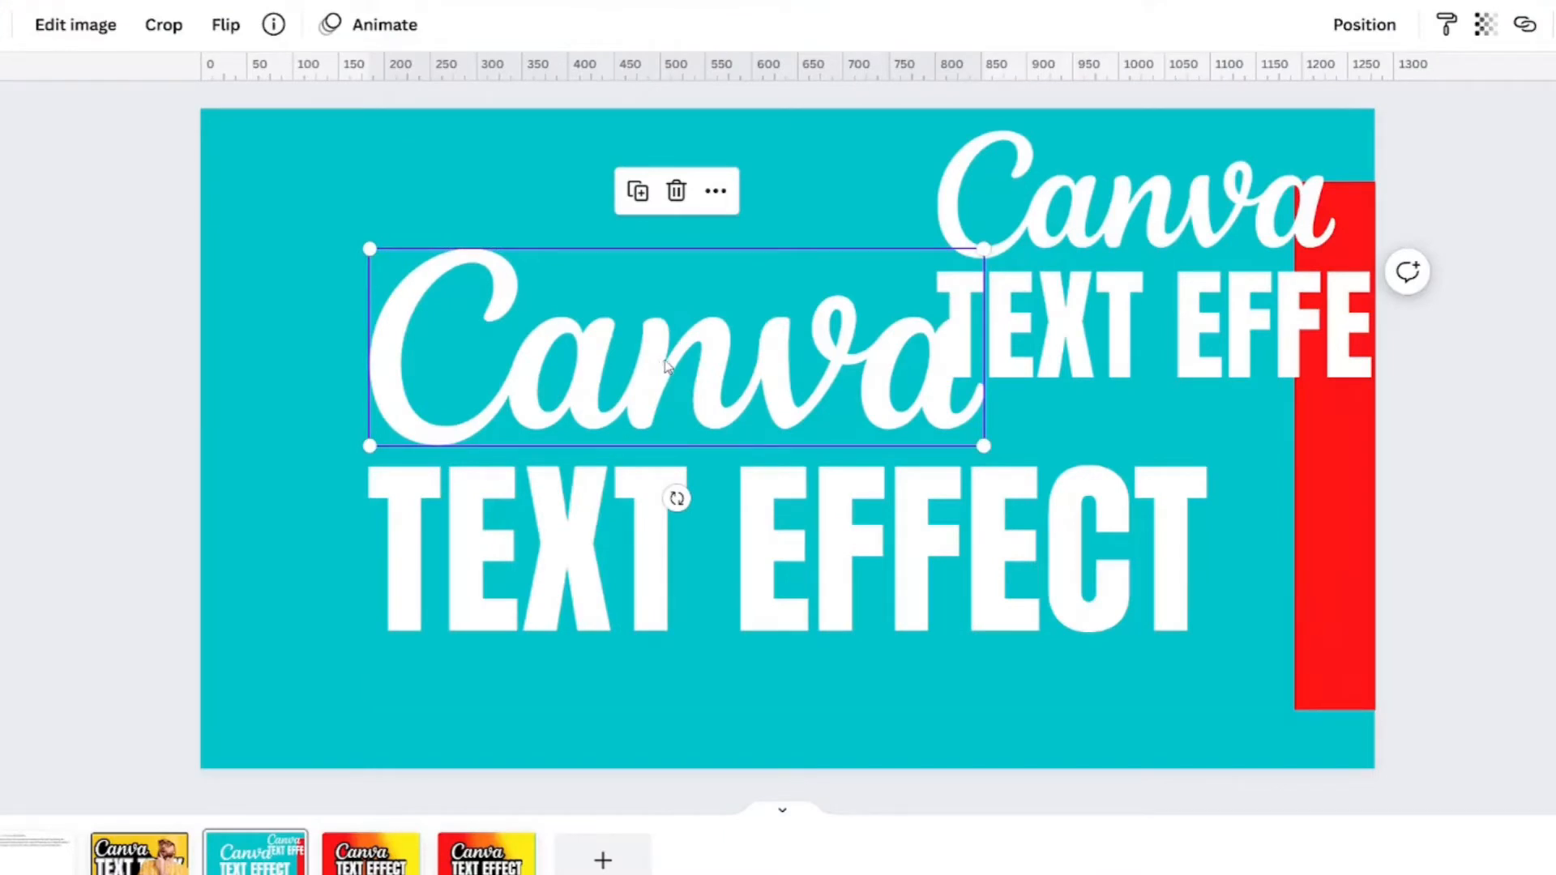
Delete the original "Canva" and "TEXT EFFECT" text elements from the page.
key("Delete")
left_click(424, 549)
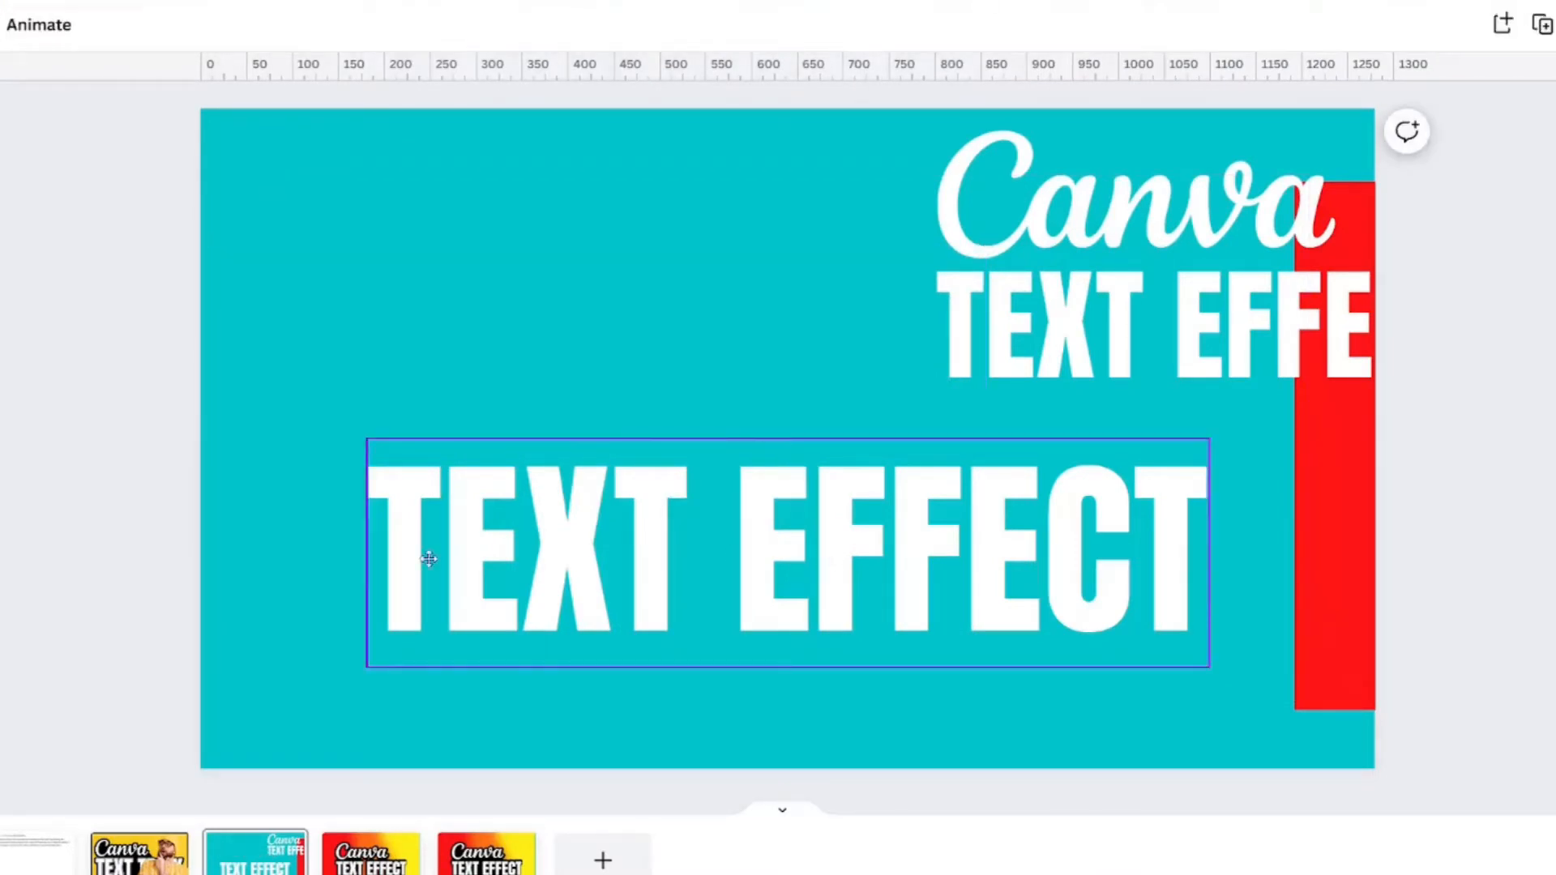
key("Delete")
Move the uploaded text image to the empty left side of the page and enlarge it to about 1000 px wide.
left_click(1106, 316)
left_click_drag(1106, 316, 458, 330)
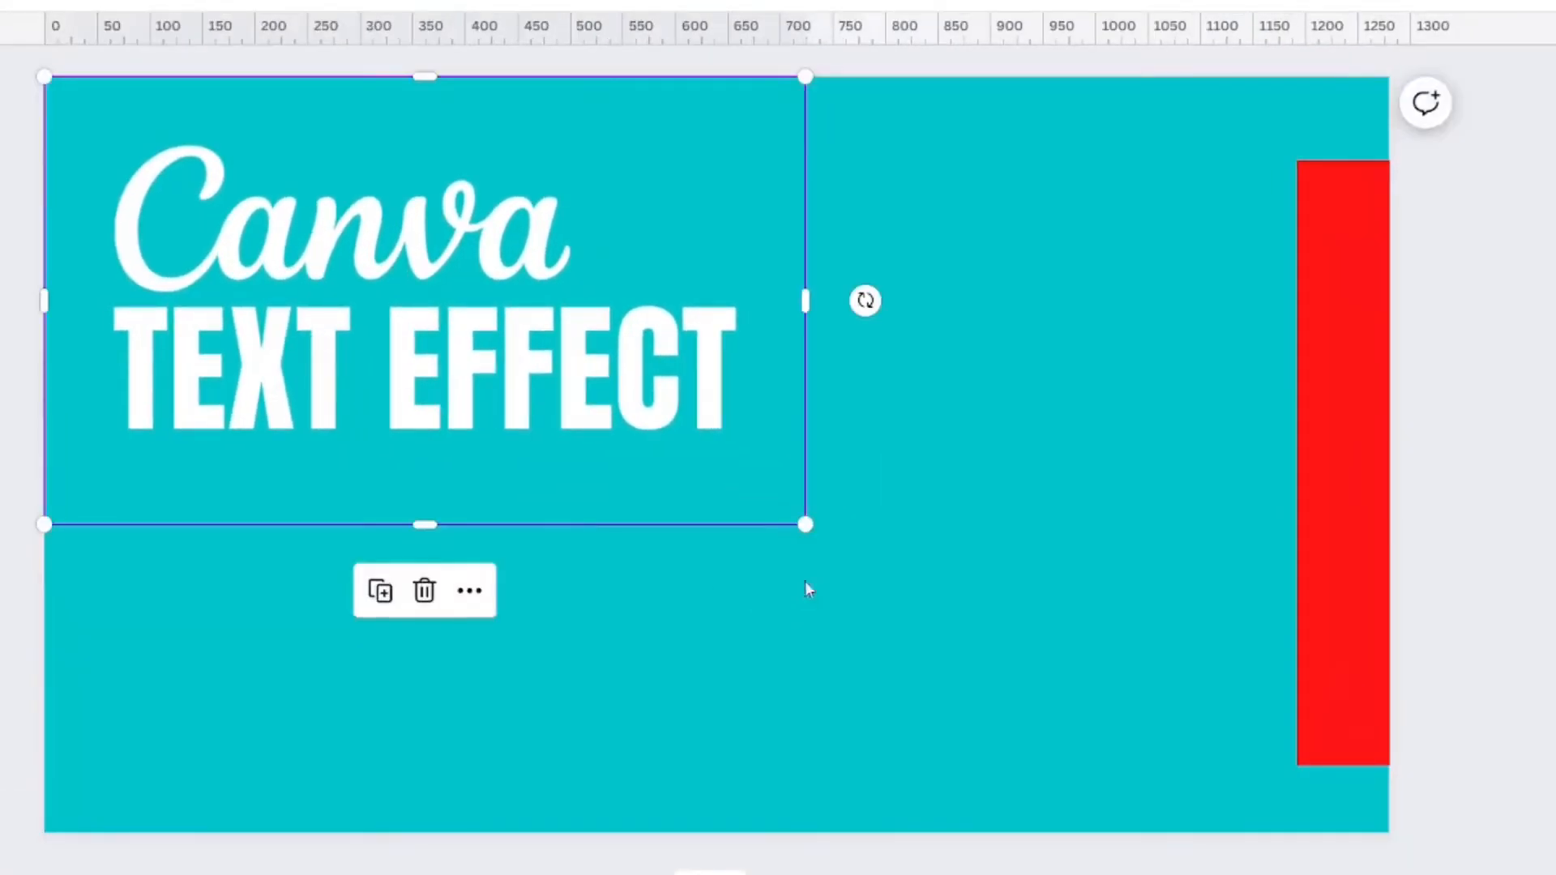
left_click_drag(797, 520, 1106, 703)
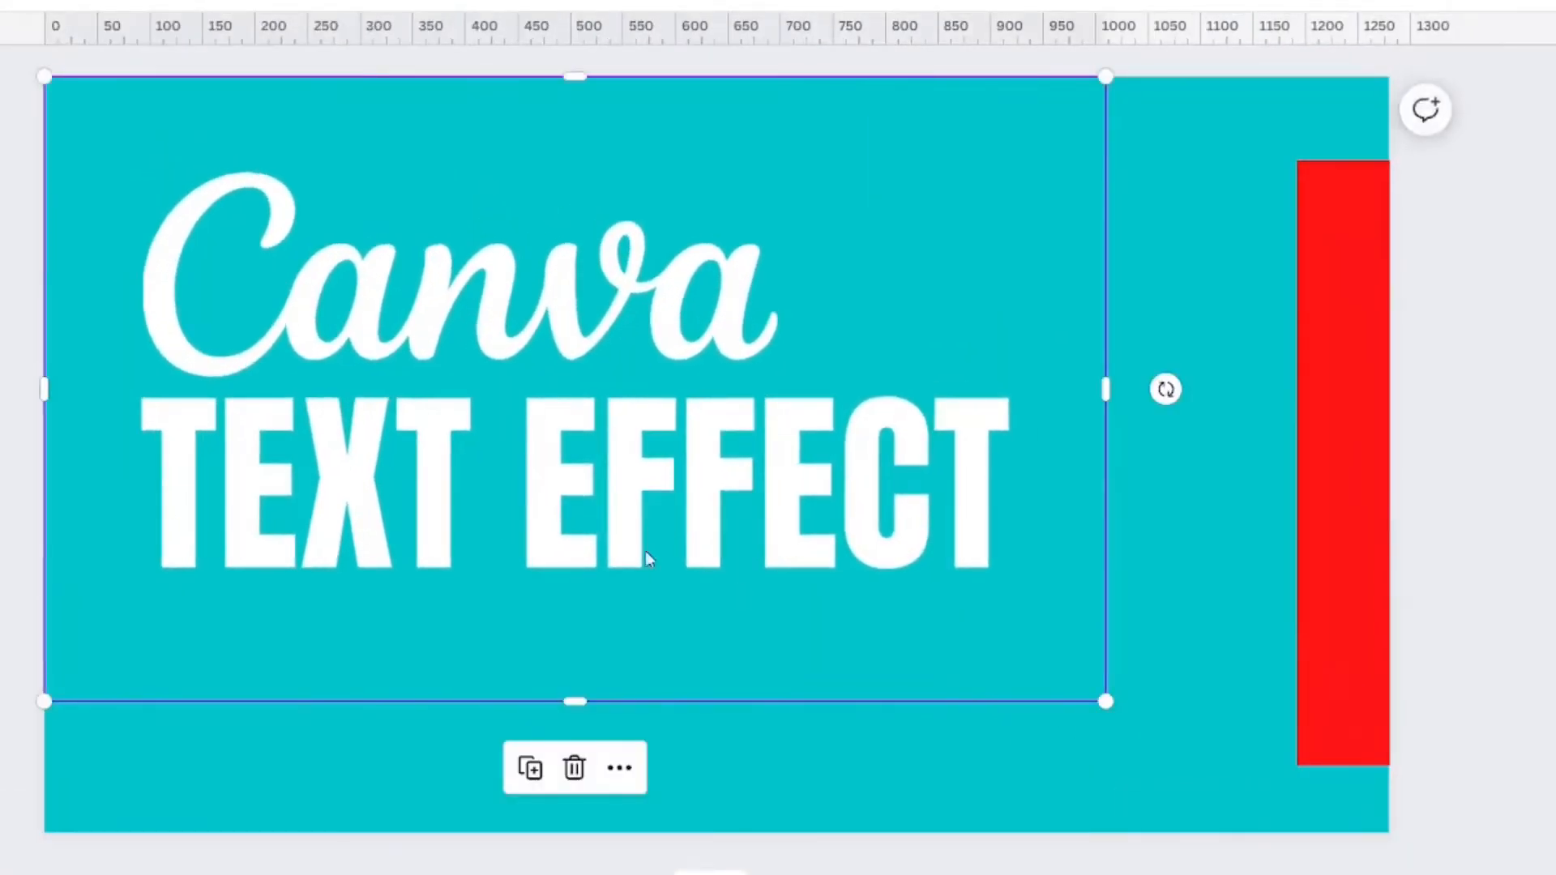
left_click_drag(645, 555, 669, 590)
Pull the gradient image further onto the page and use it to replace the turquoise background.
left_click(1350, 420)
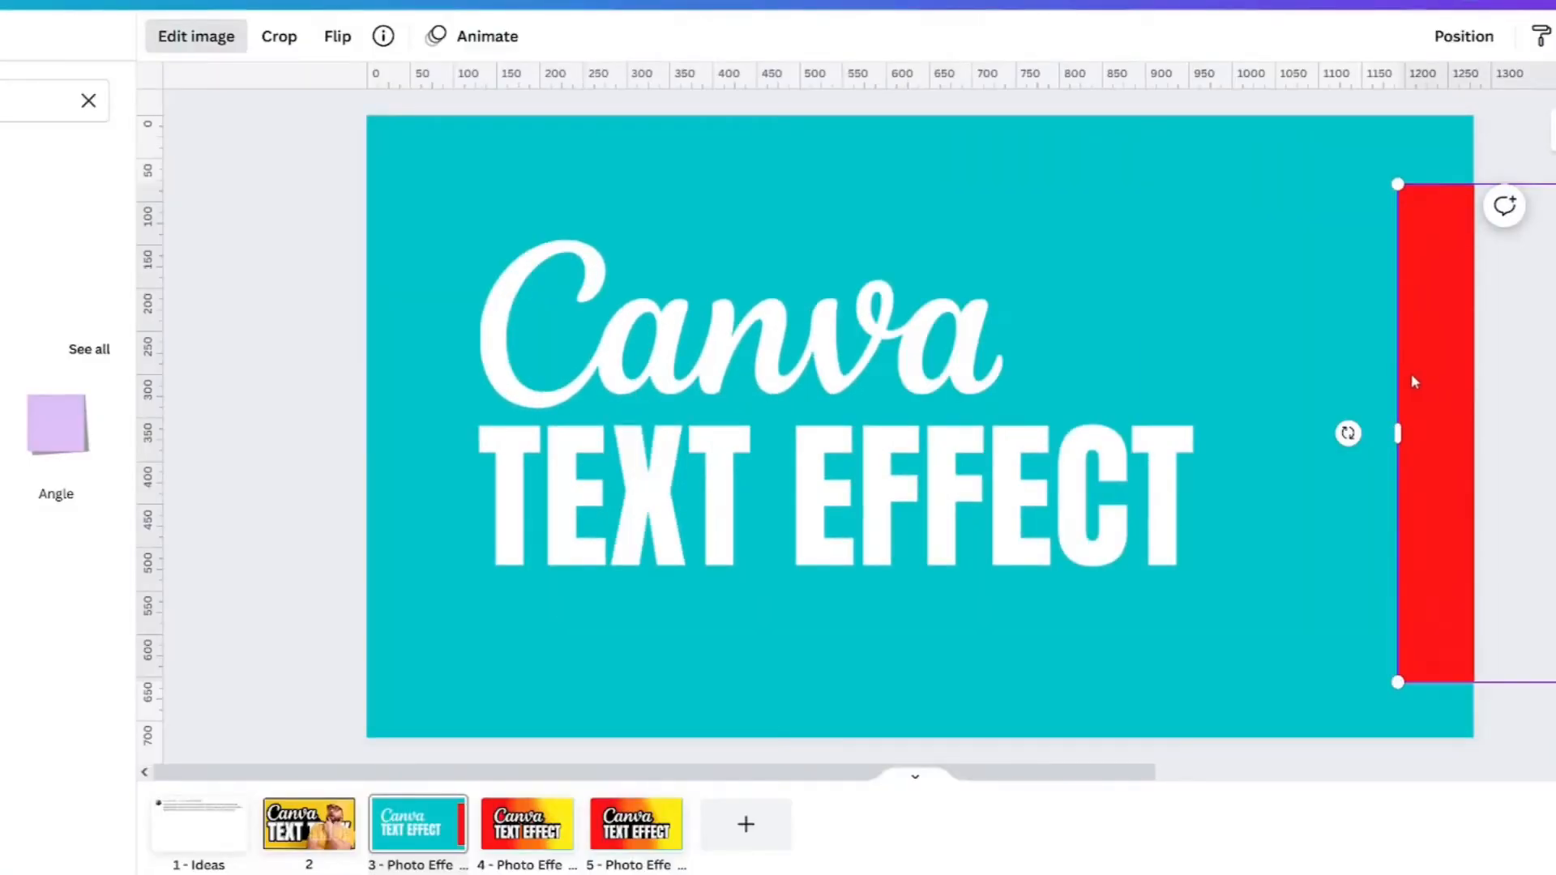
left_click_drag(1414, 381, 1212, 358)
right_click(1285, 344)
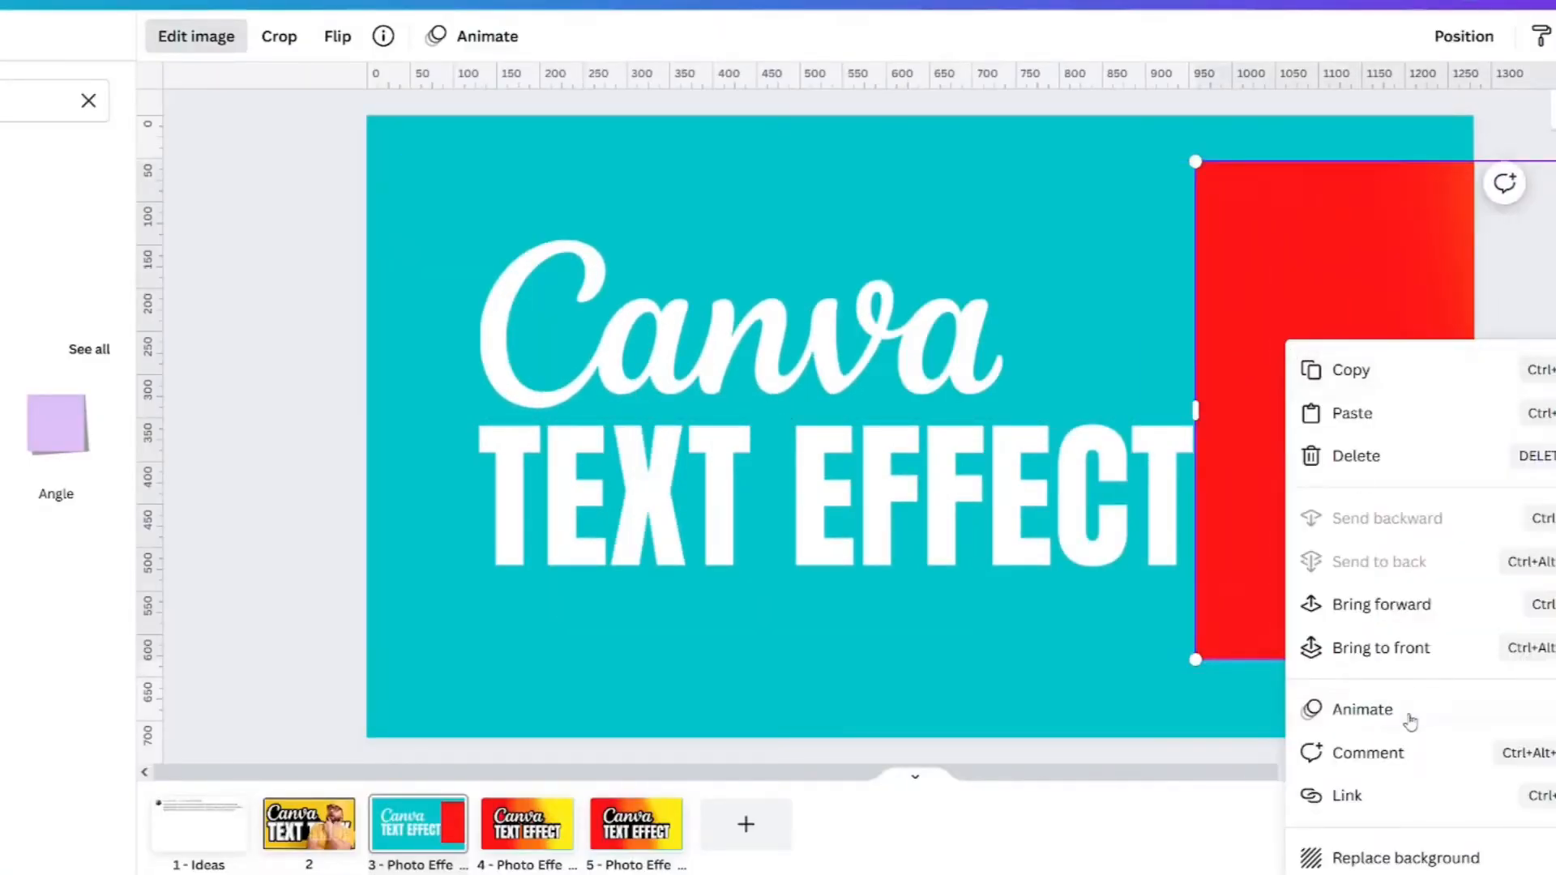
left_click(1412, 860)
Search the image effects for "shadow" and apply the Glow shadow to the text image.
left_click(798, 553)
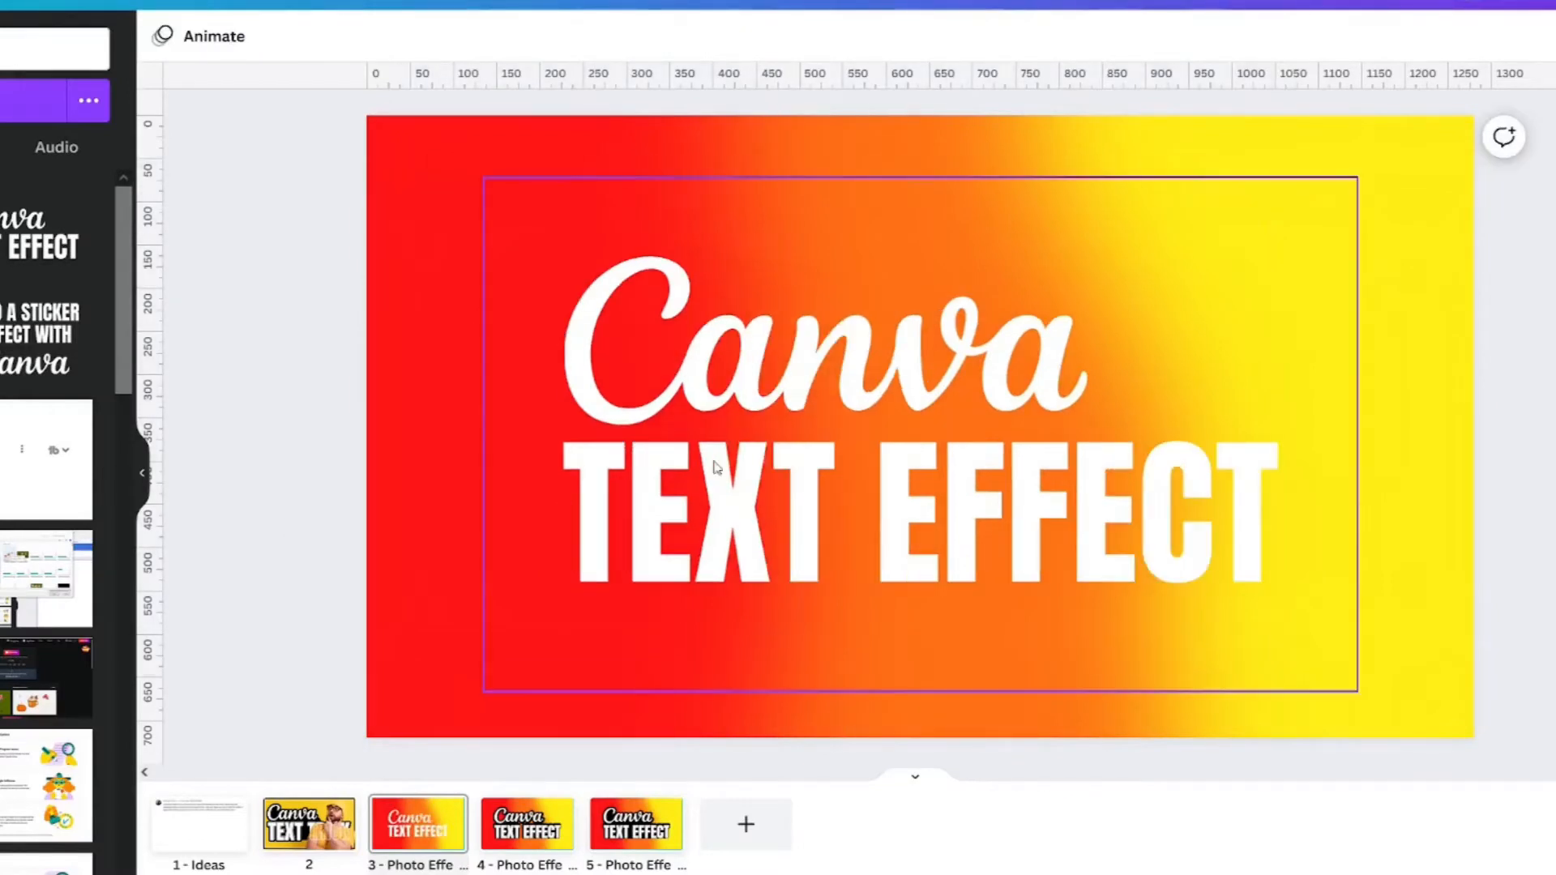
left_click(716, 468)
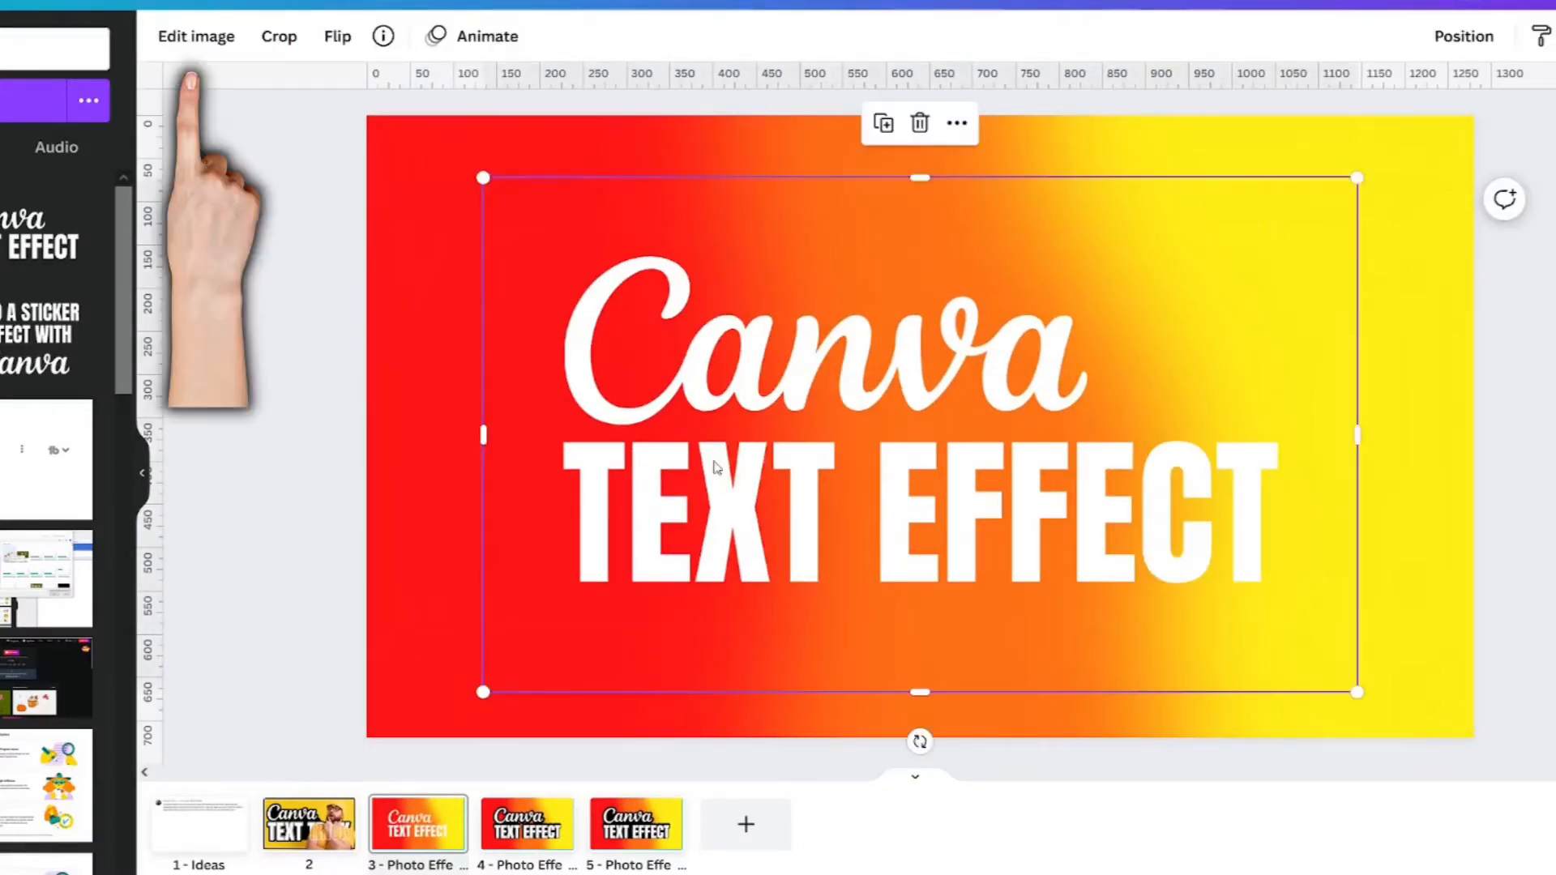
left_click(197, 36)
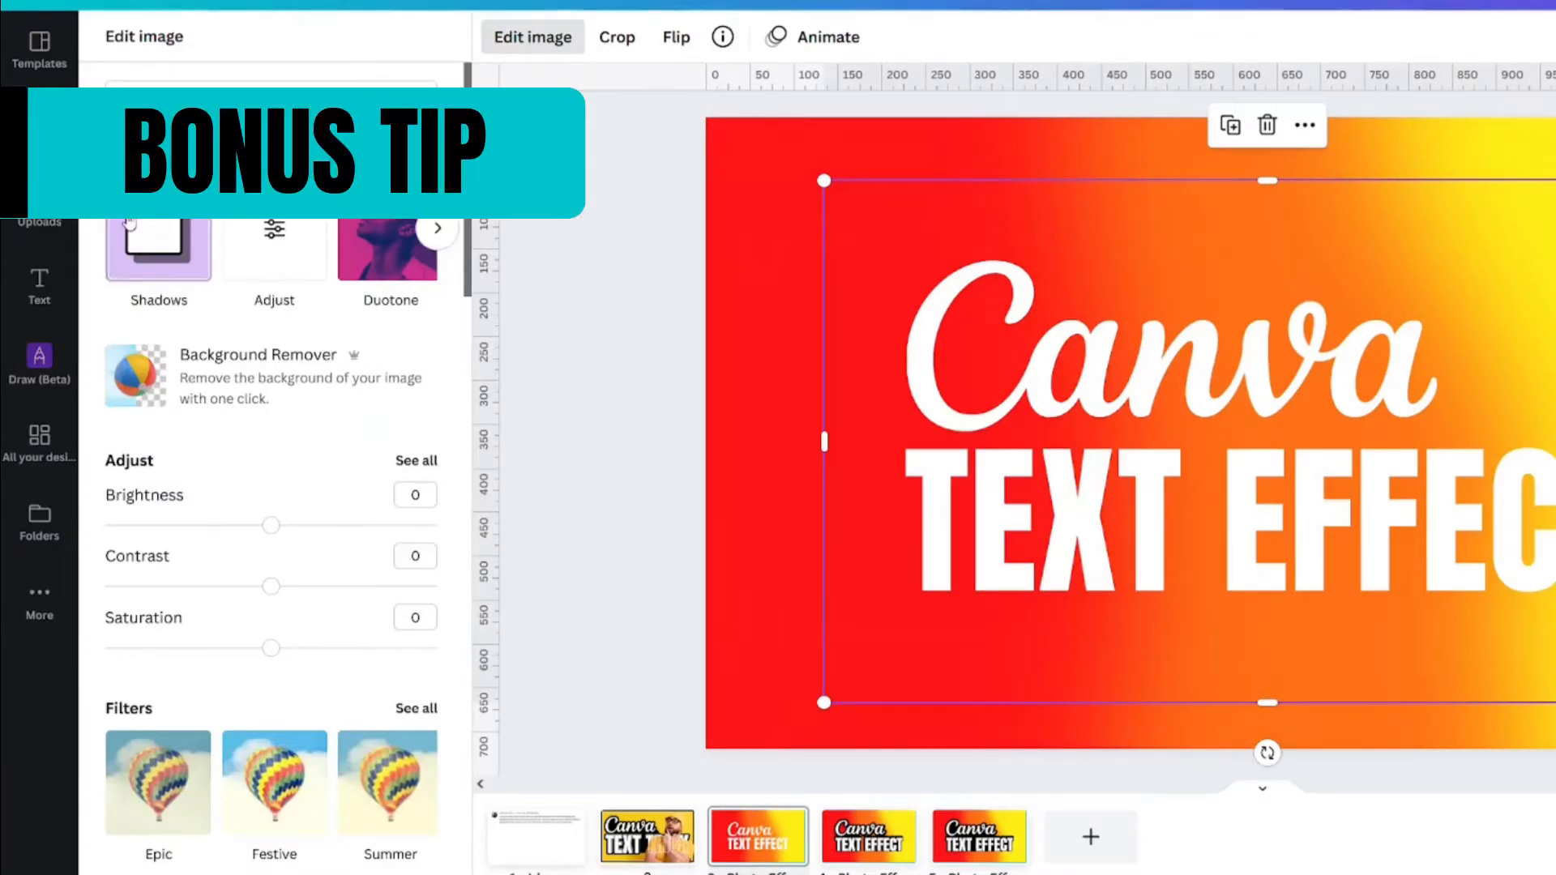
left_click(191, 99)
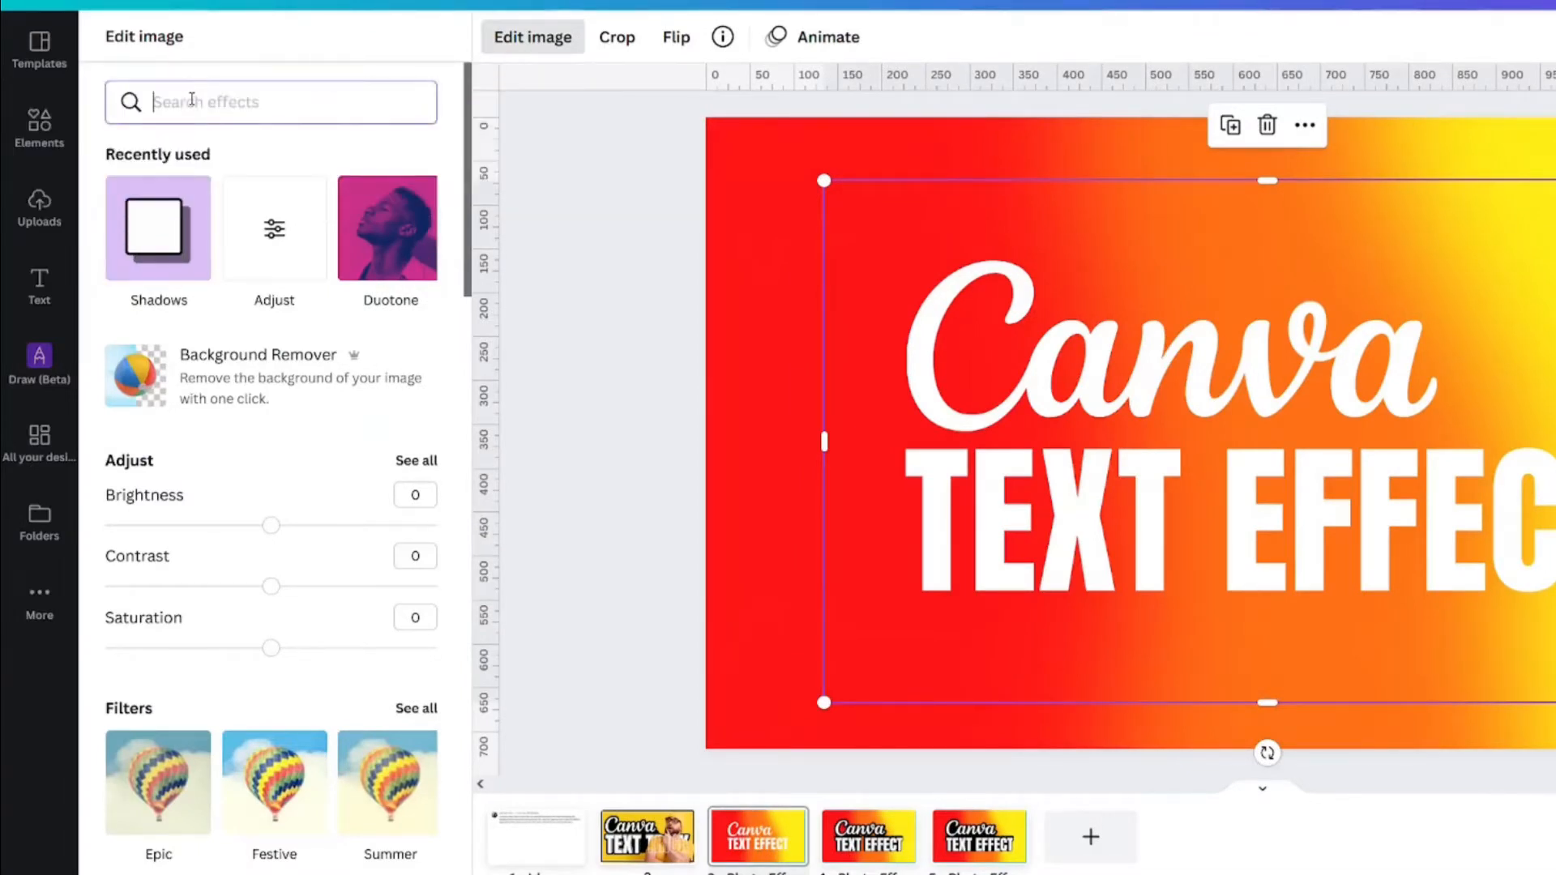
type("shadow")
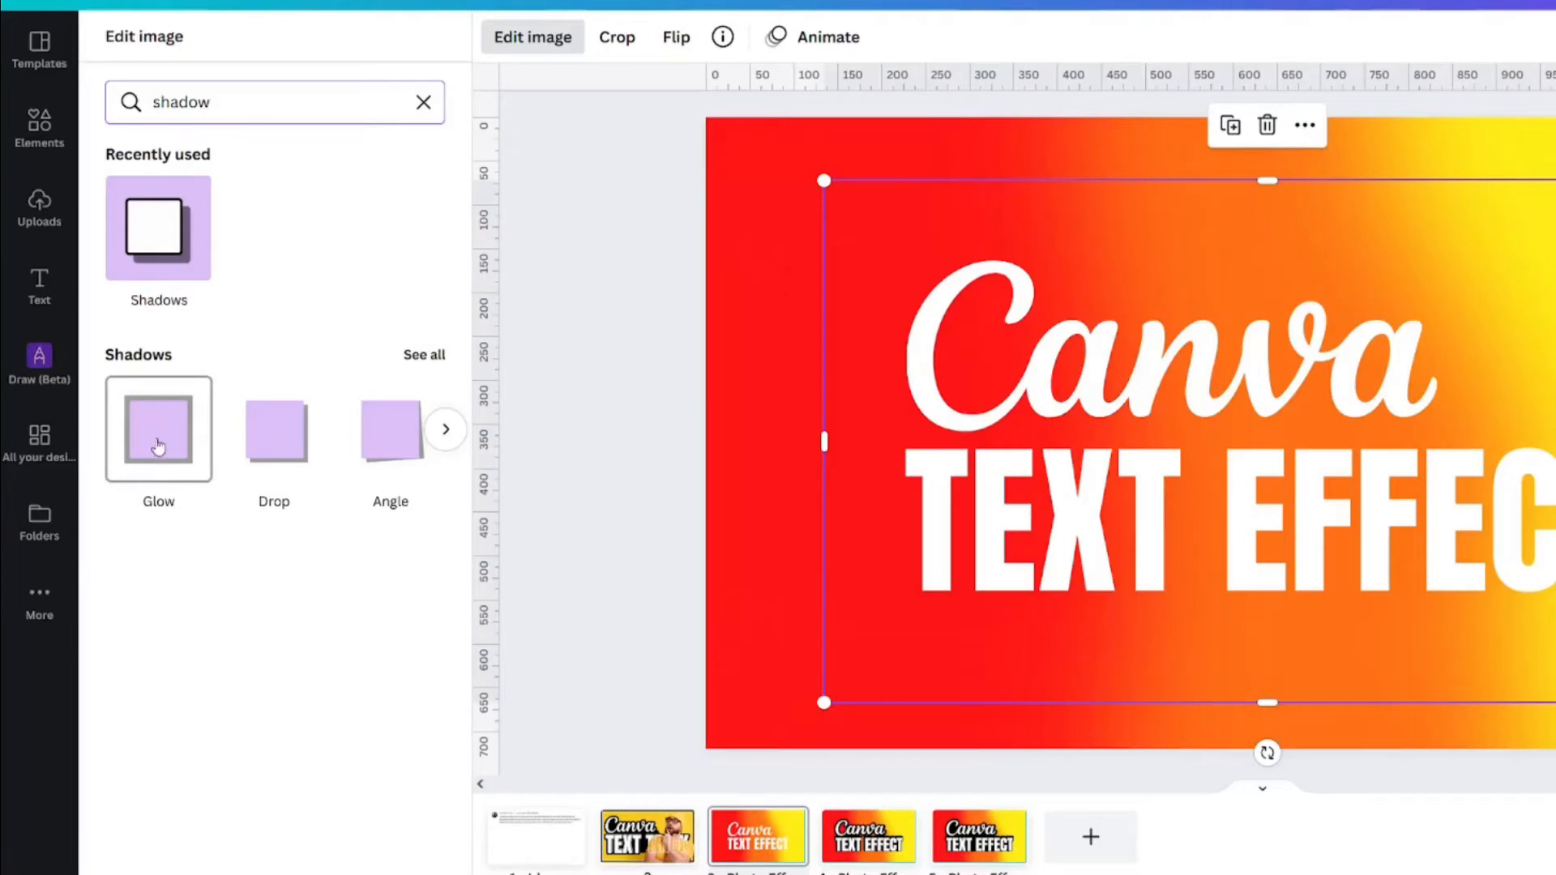
left_click(159, 444)
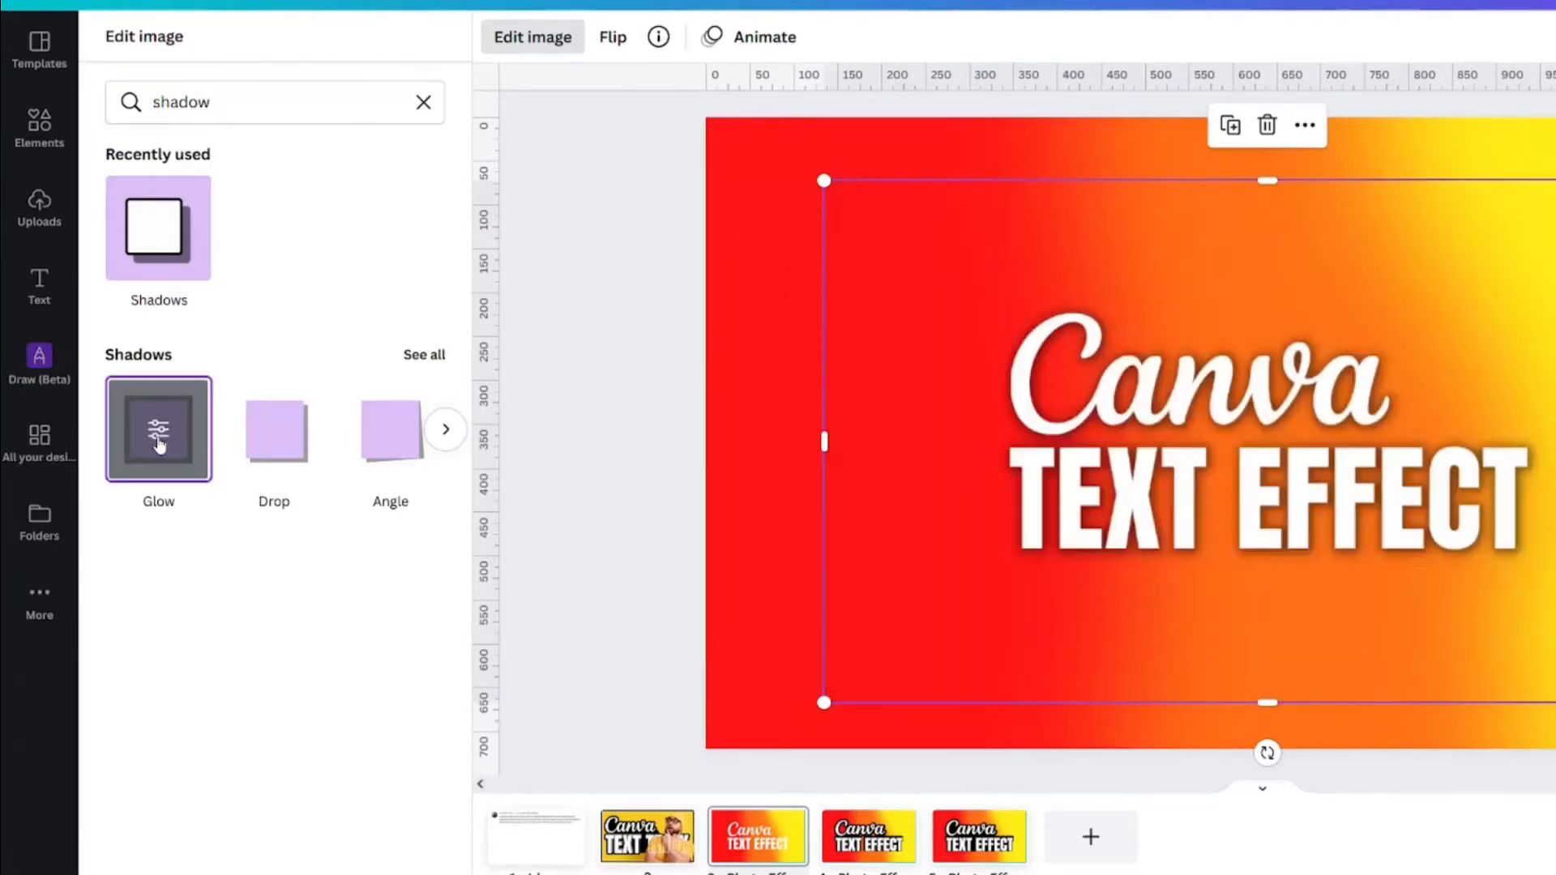
Set the text image's Glow size to 15 and transparency to 100, and remove its blur for a solid outline.
left_click(161, 434)
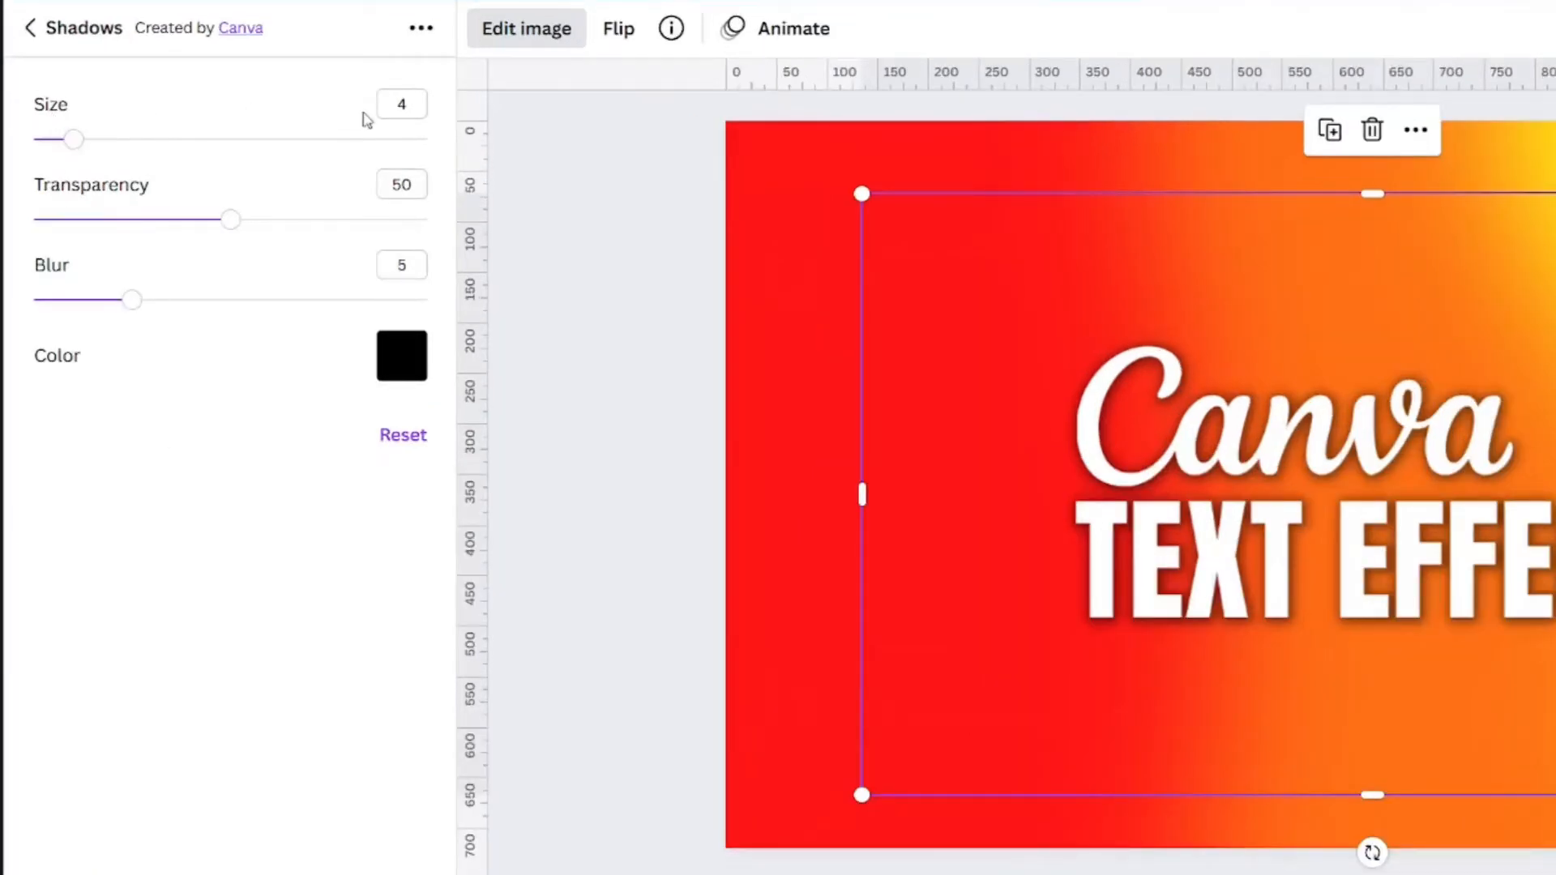
left_click(403, 105)
type("15")
left_click(402, 186)
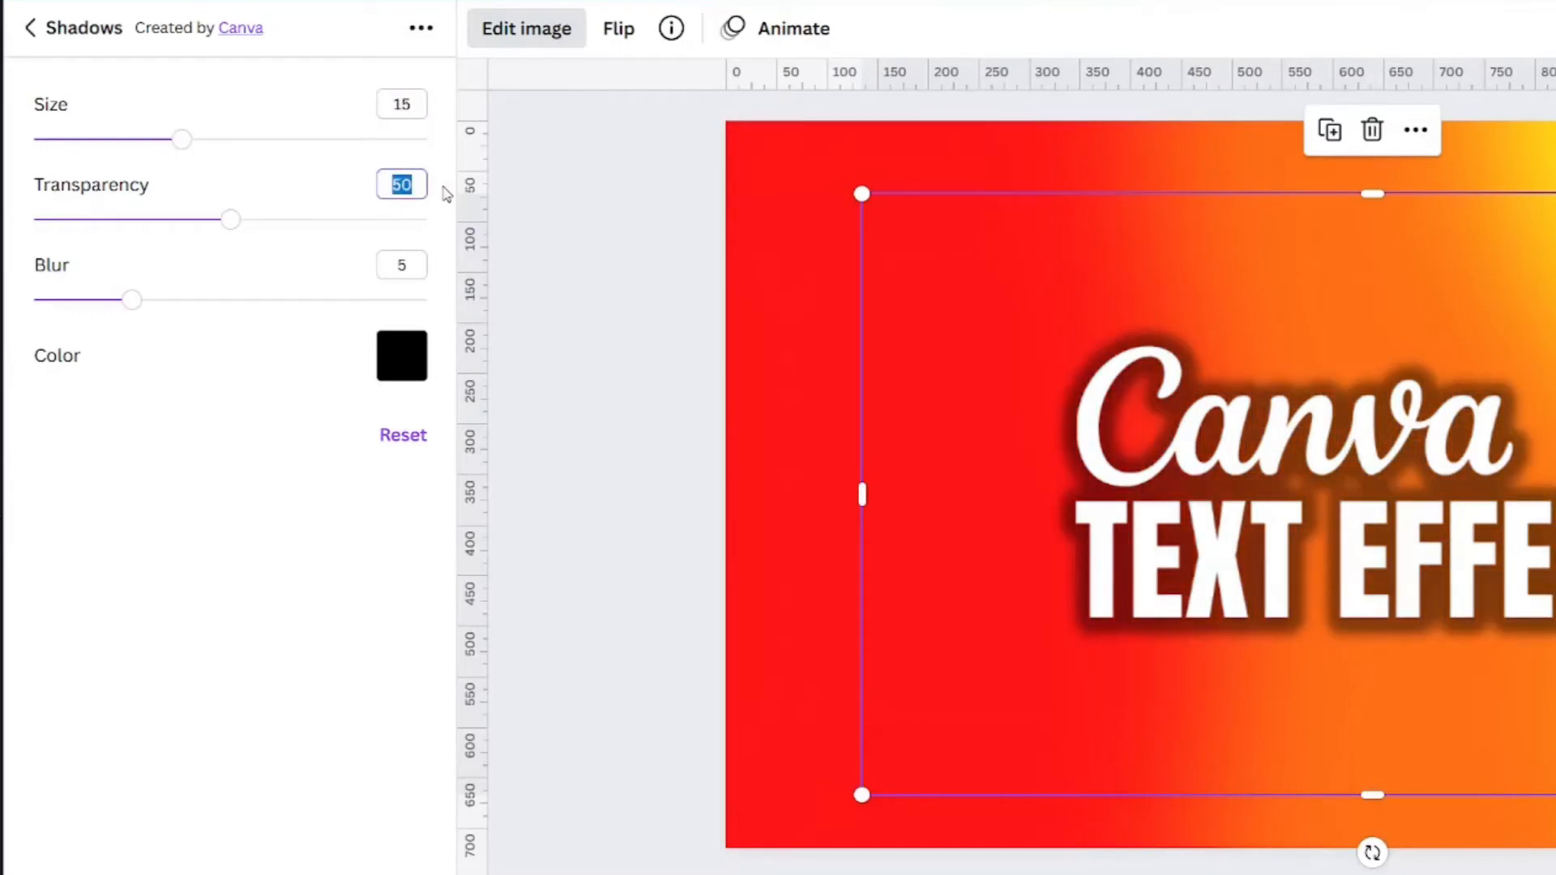
type("100")
key("Return")
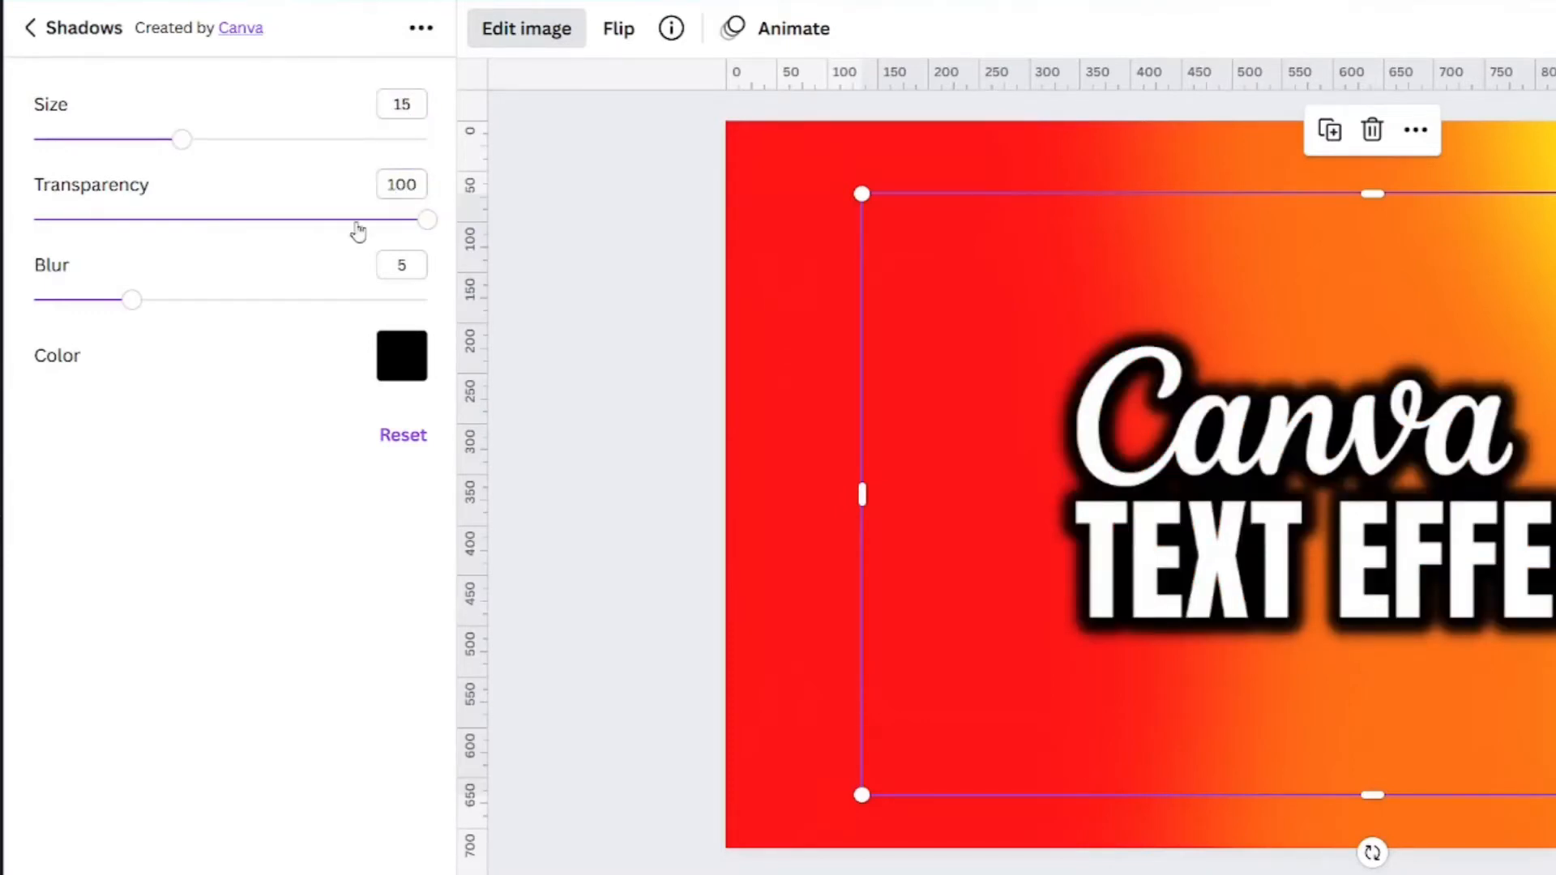
left_click(398, 265)
key("Return")
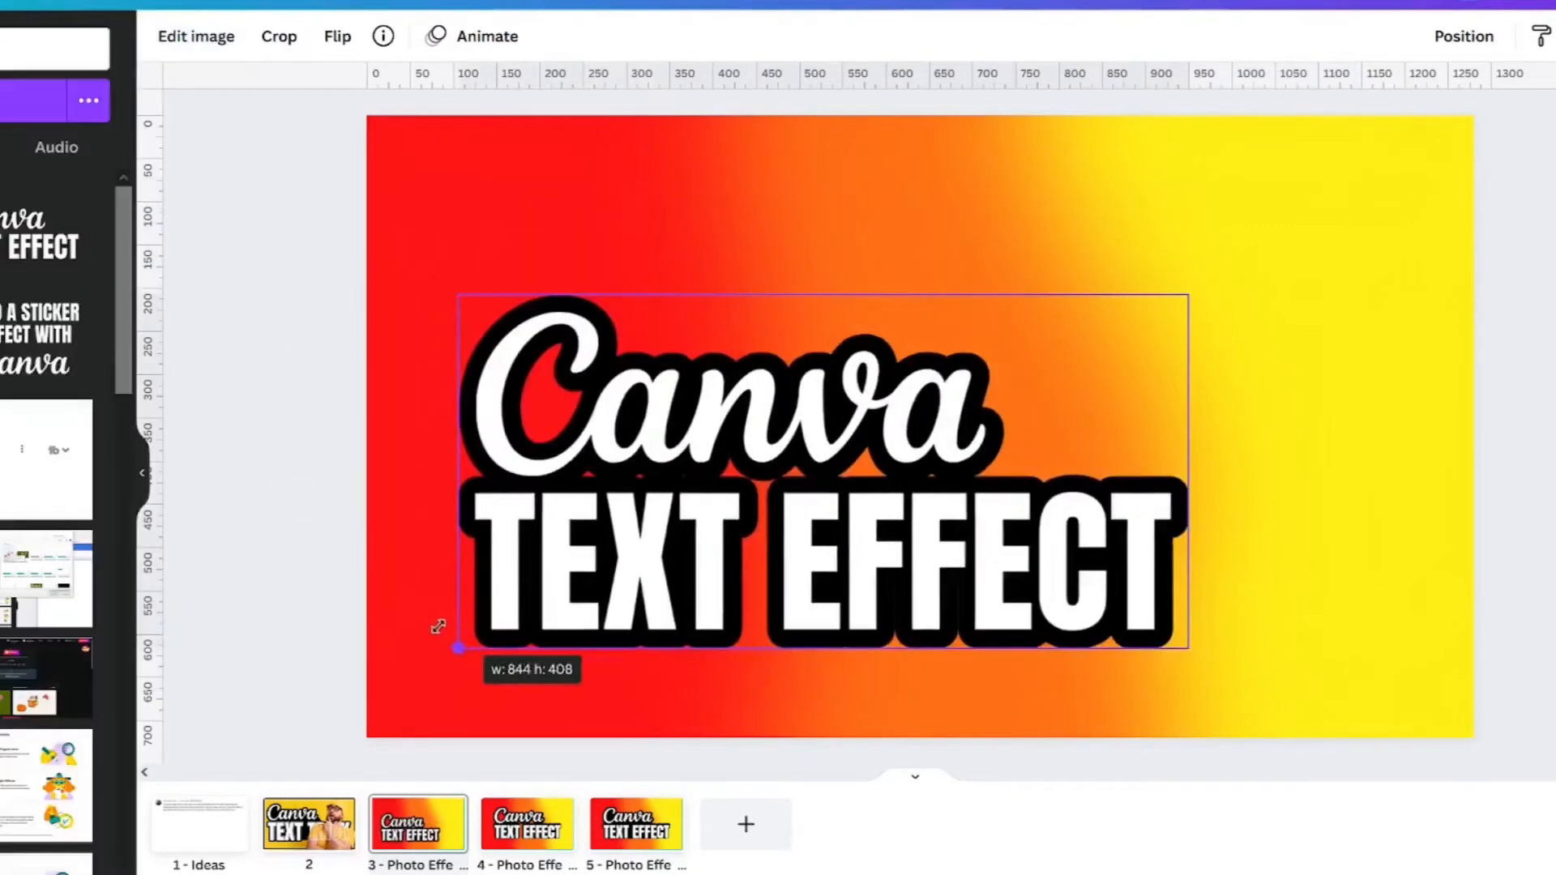
Enlarge the outlined text image and reposition it near the middle of the page.
left_click_drag(437, 628, 420, 629)
left_click_drag(660, 566, 823, 508)
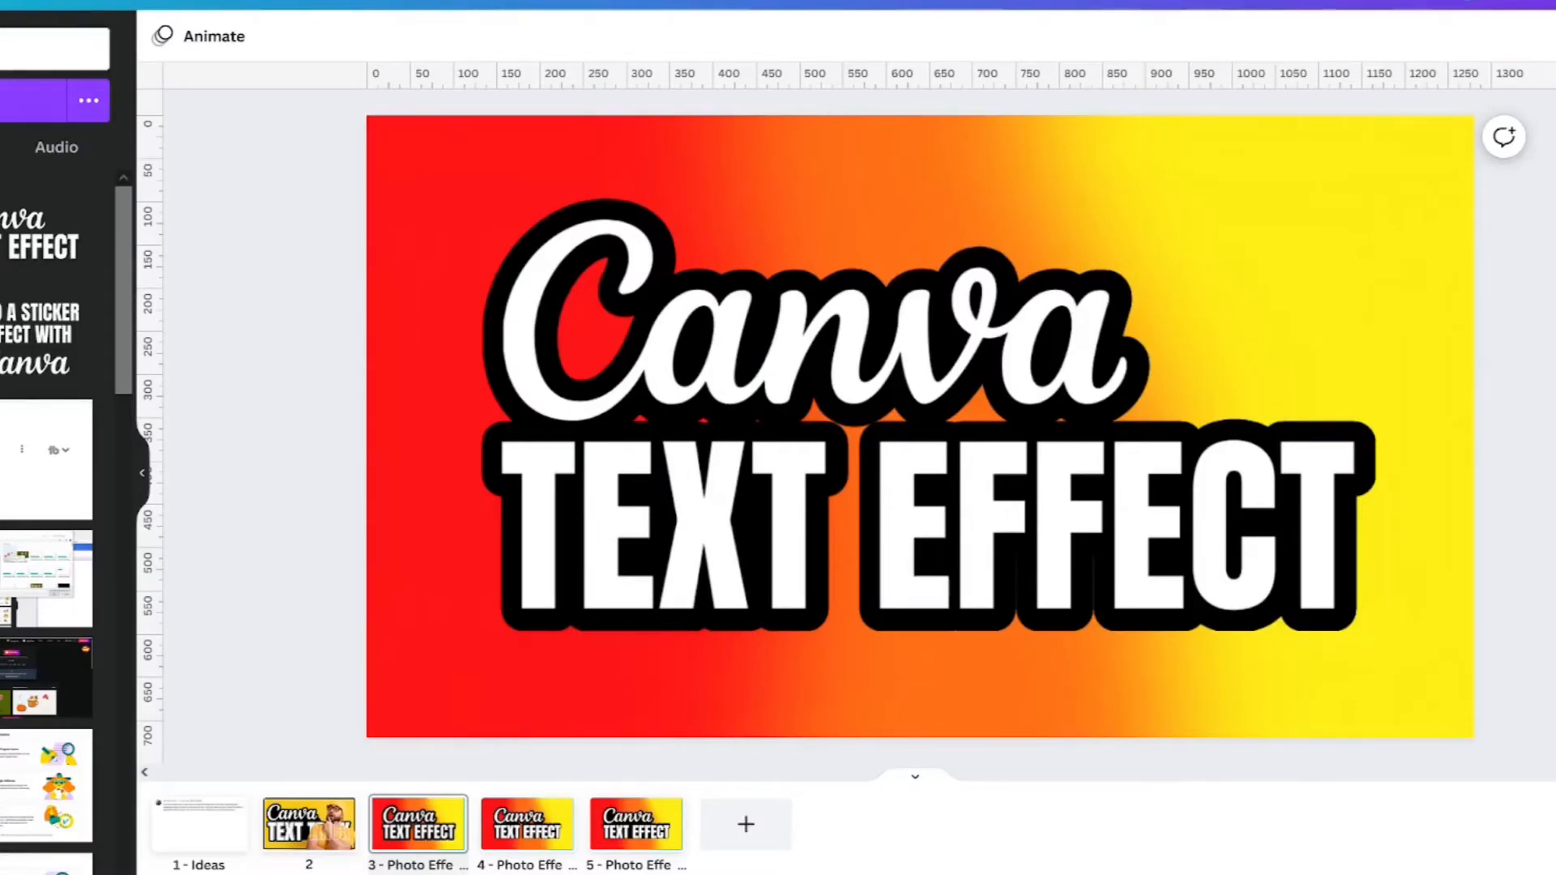
Find the Draw (Beta) app among the additional apps and open it.
left_click(27, 363)
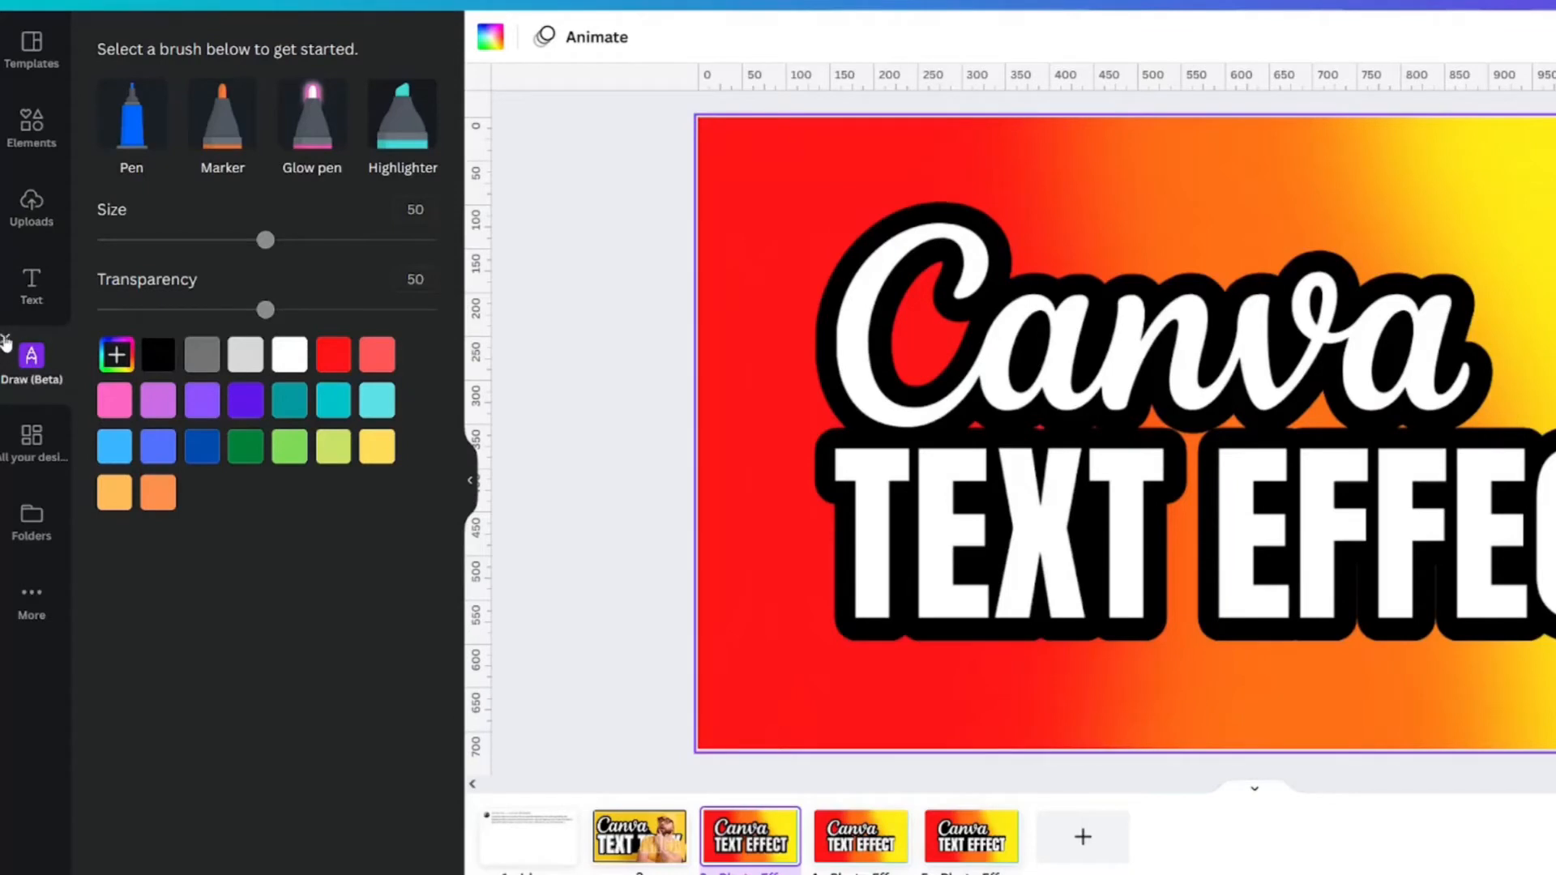
left_click(6, 341)
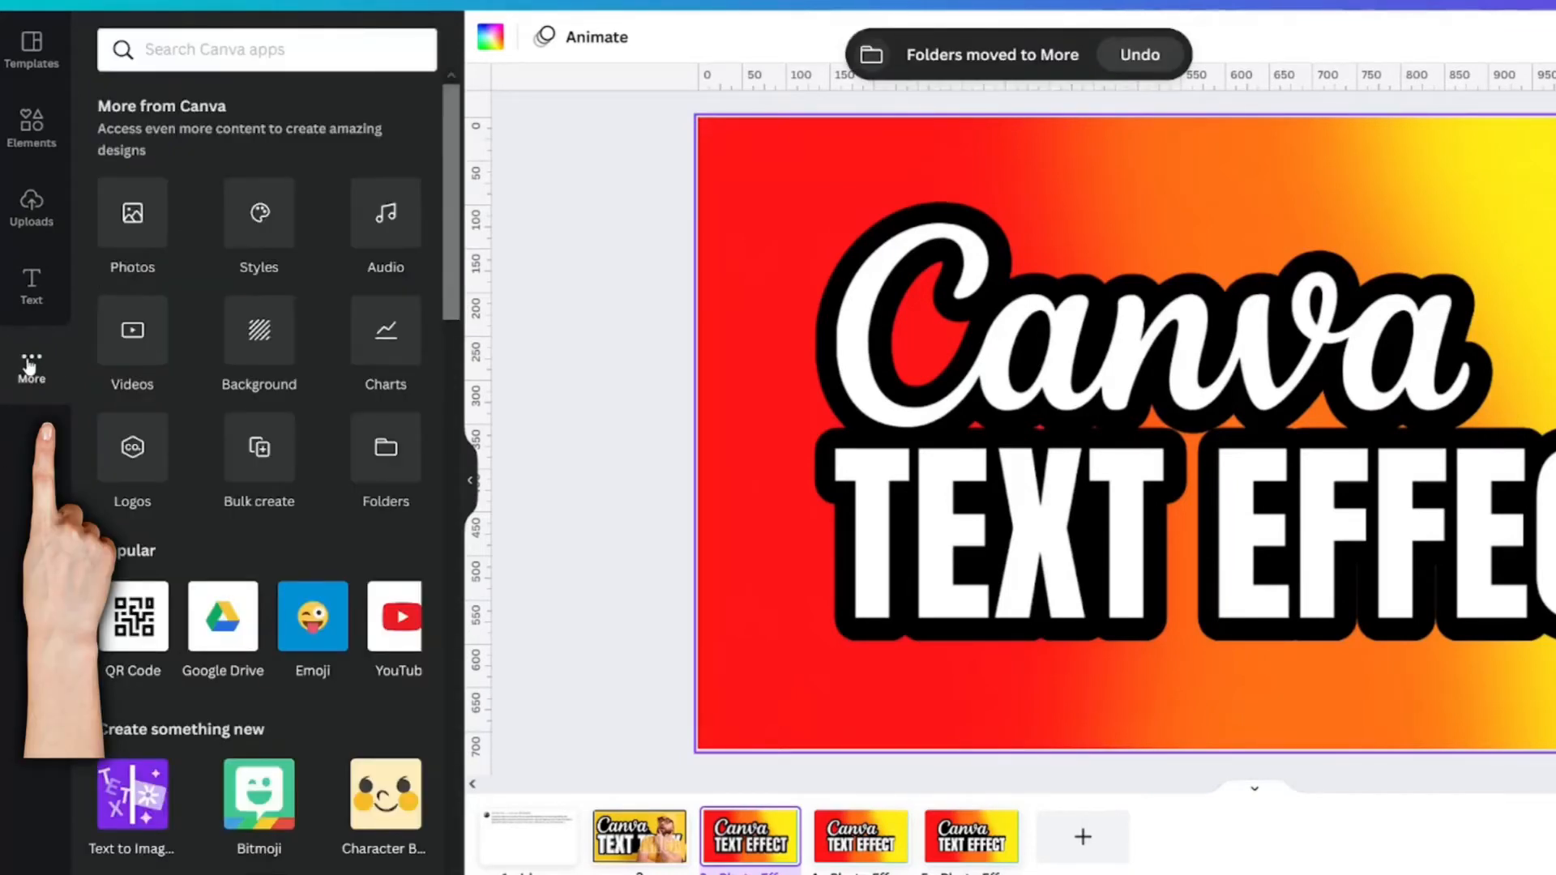
scroll(162, 486, "down", 3)
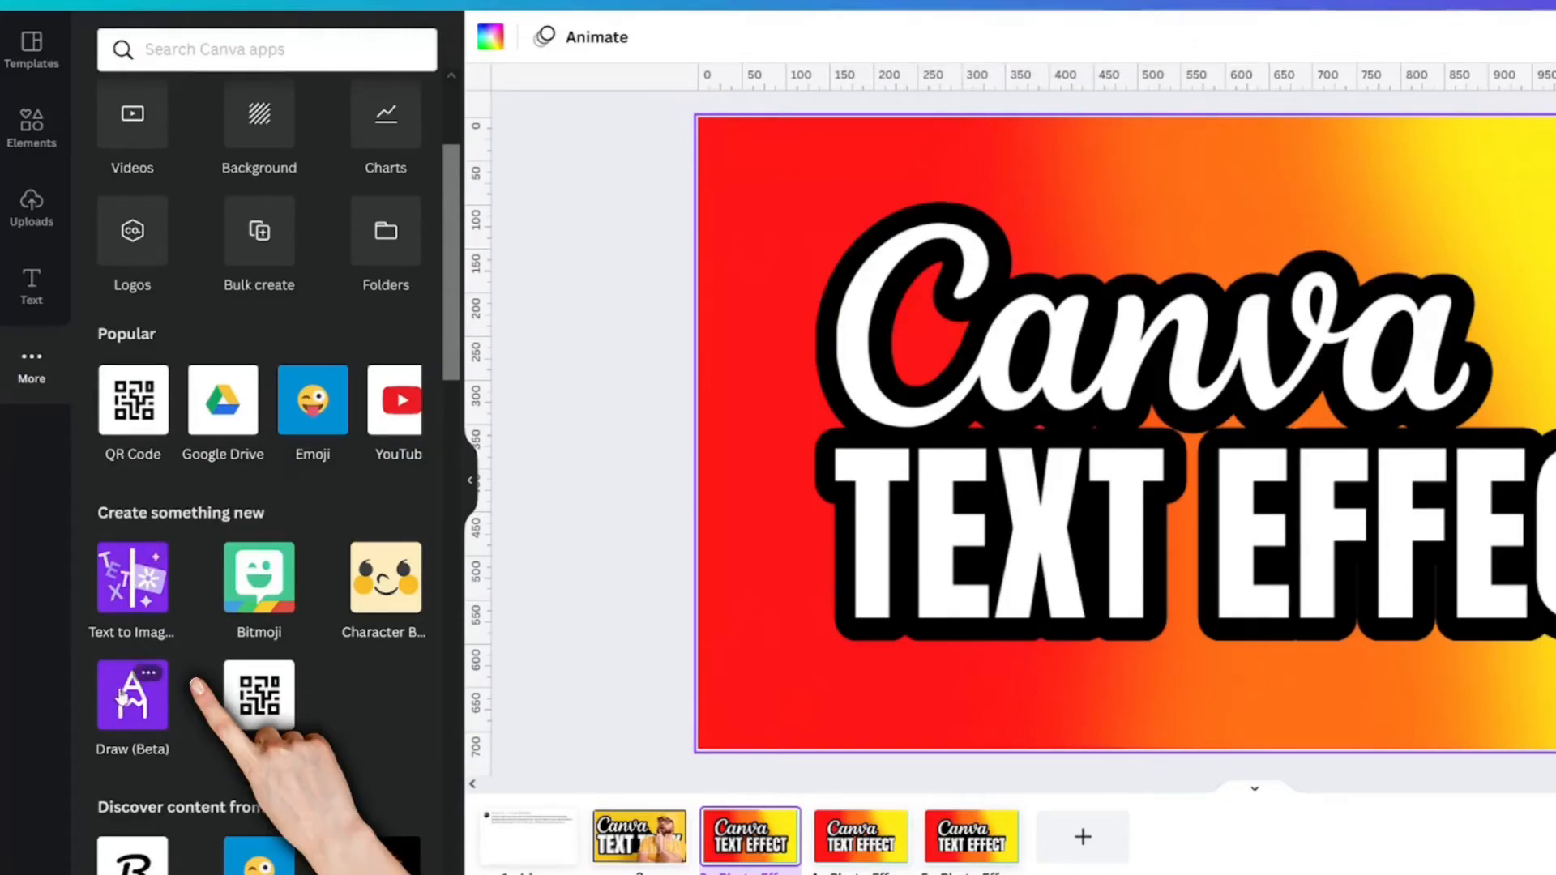
scroll(128, 702, "down", 1)
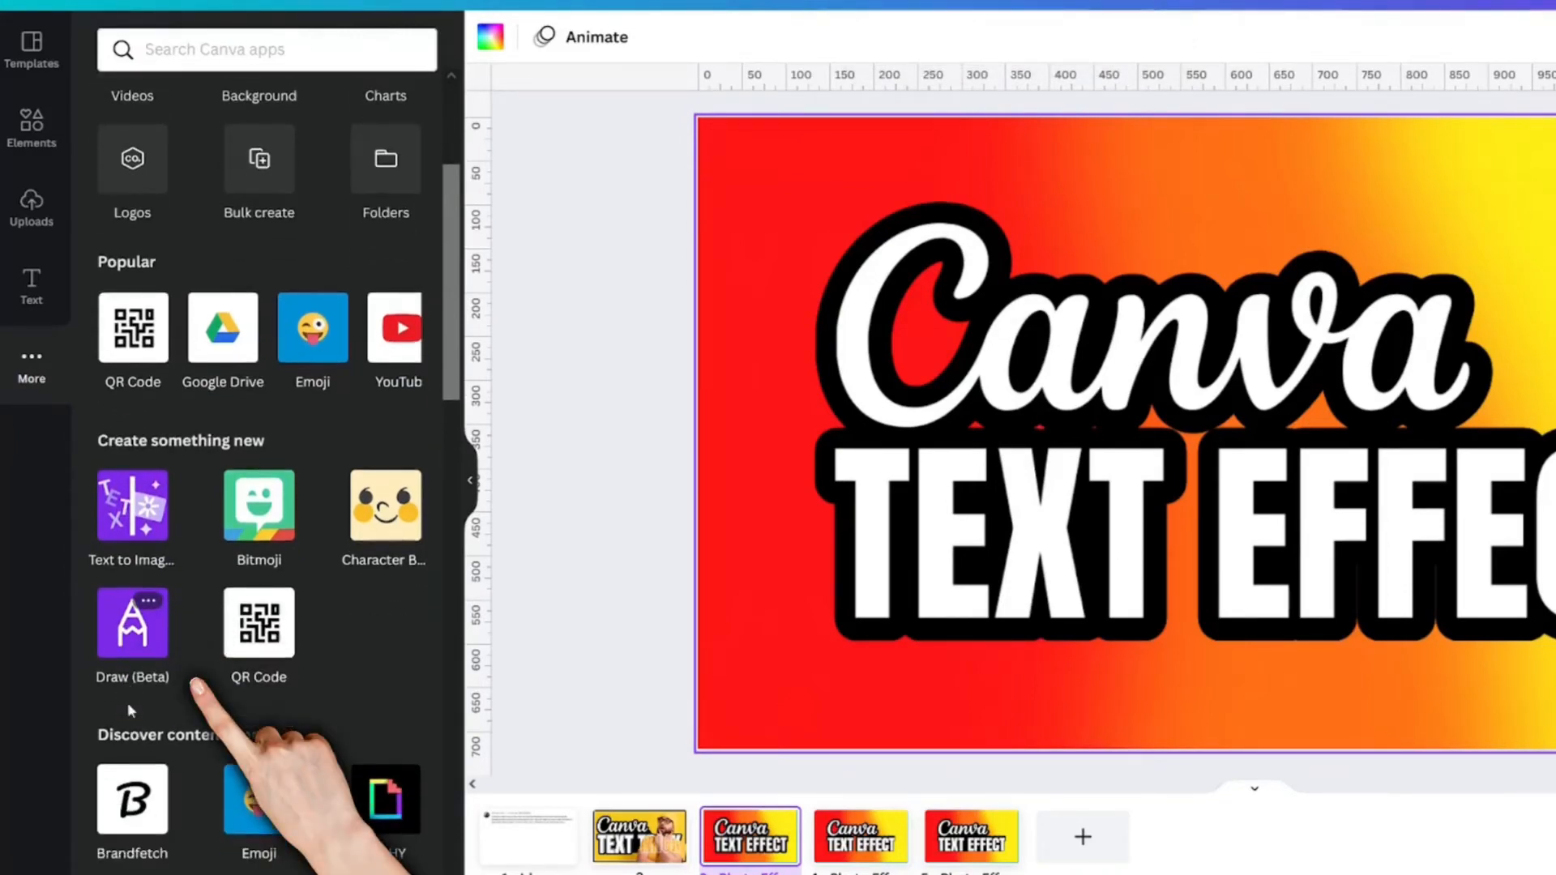
left_click(132, 622)
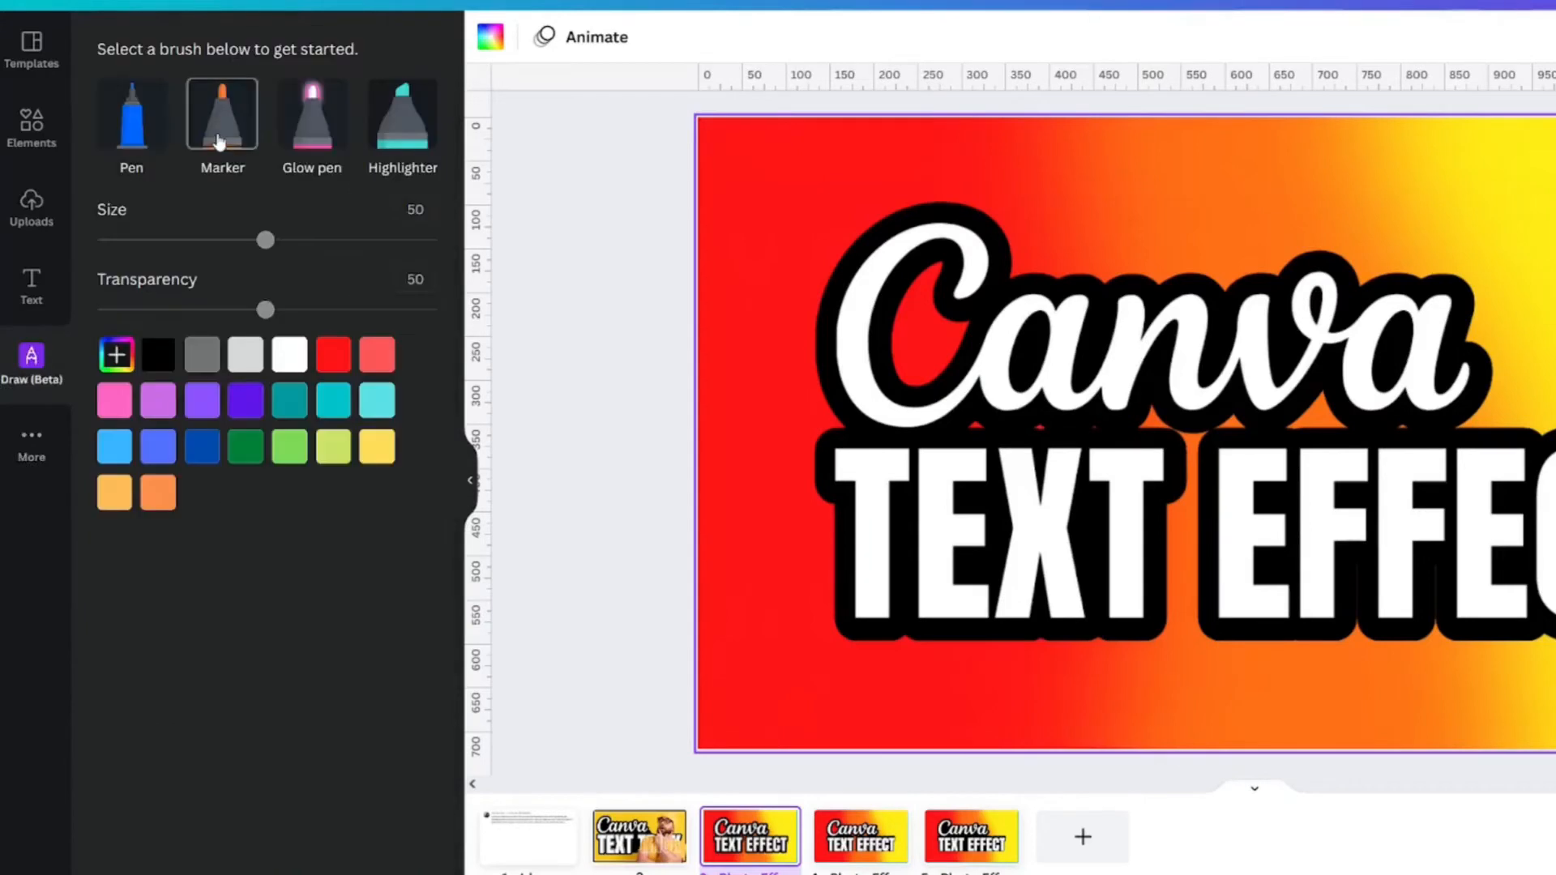
Paint over the background gaps inside the C and between the words with a black Marker, size 86, transparency 100.
left_click(202, 446)
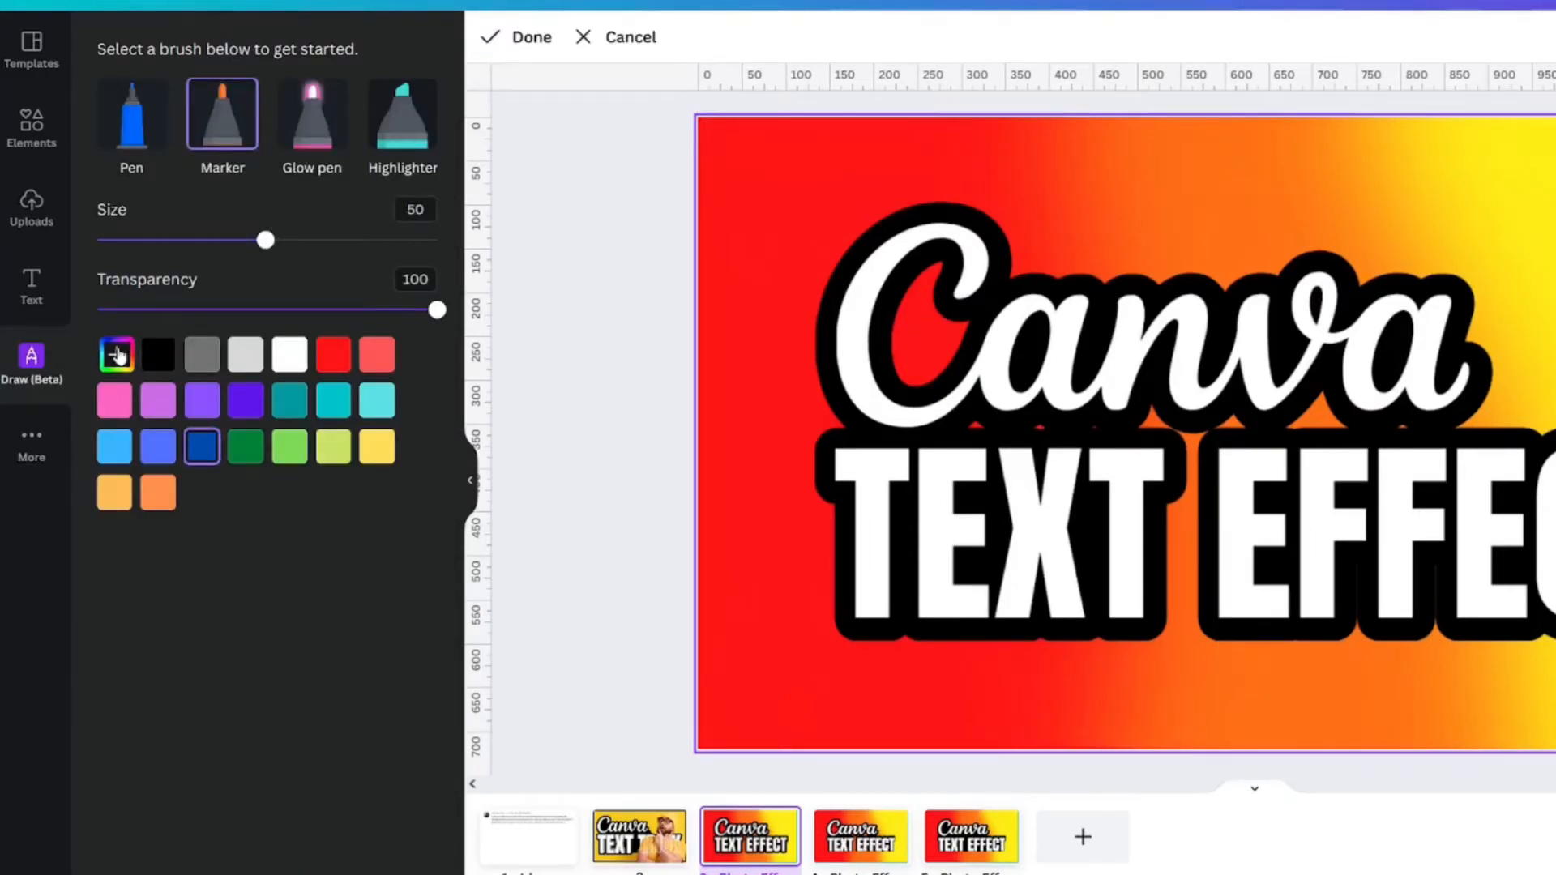
left_click(157, 357)
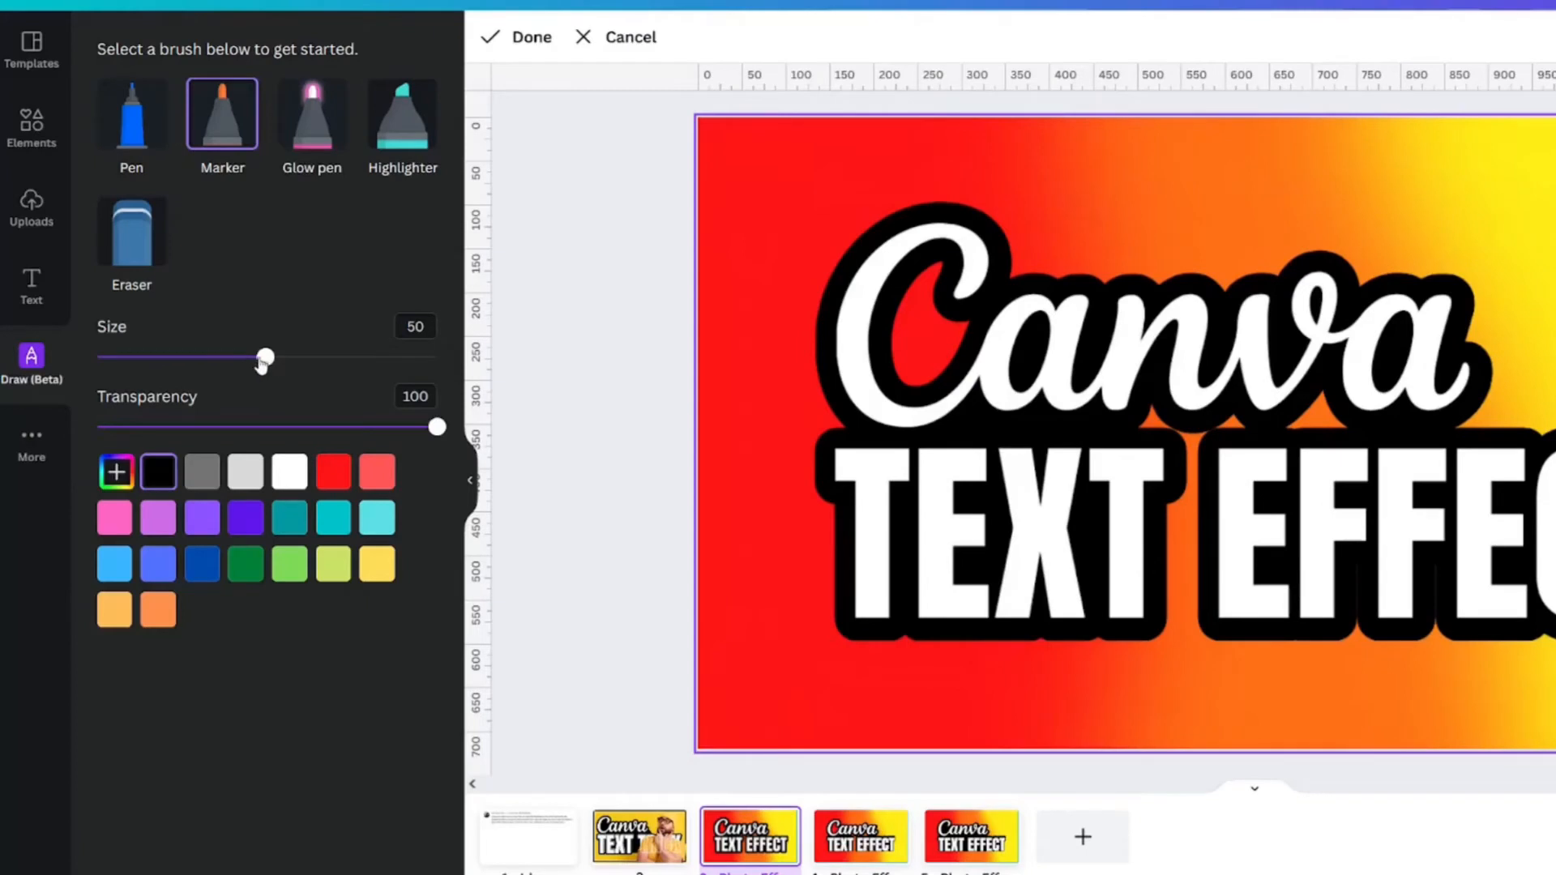
left_click_drag(266, 357, 389, 356)
mouse_move(900, 348)
left_mouse_down()
mouse_move(931, 306)
mouse_move(910, 312)
mouse_move(908, 361)
left_mouse_up()
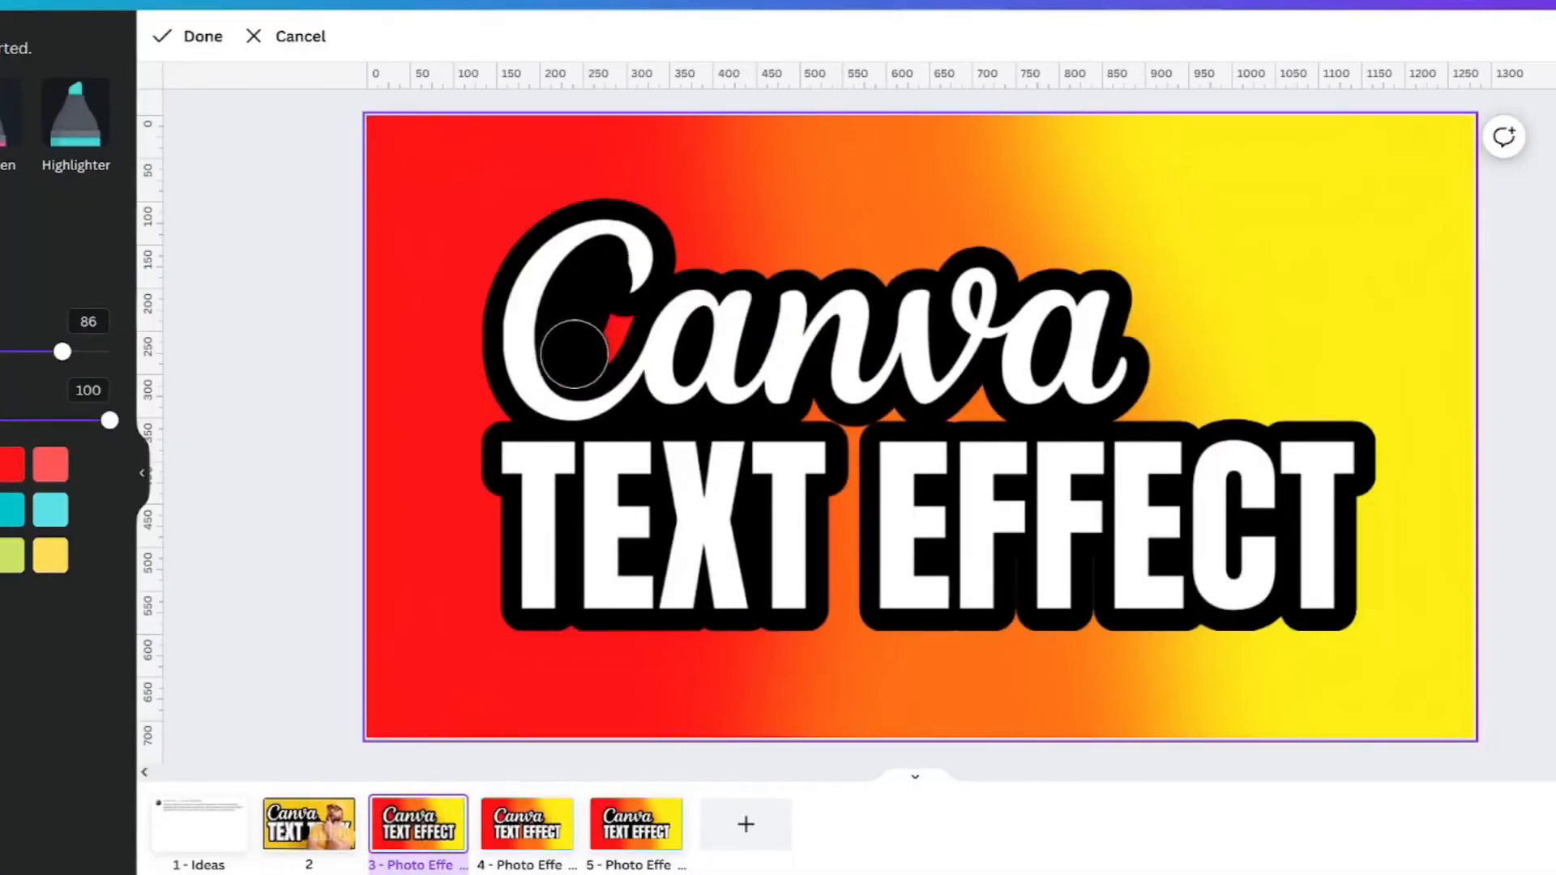
left_click_drag(575, 354, 608, 344)
mouse_move(892, 414)
left_mouse_down()
mouse_move(997, 402)
mouse_move(834, 435)
mouse_move(882, 508)
mouse_move(819, 545)
mouse_move(857, 555)
mouse_move(837, 567)
mouse_move(936, 511)
mouse_move(931, 468)
left_mouse_up()
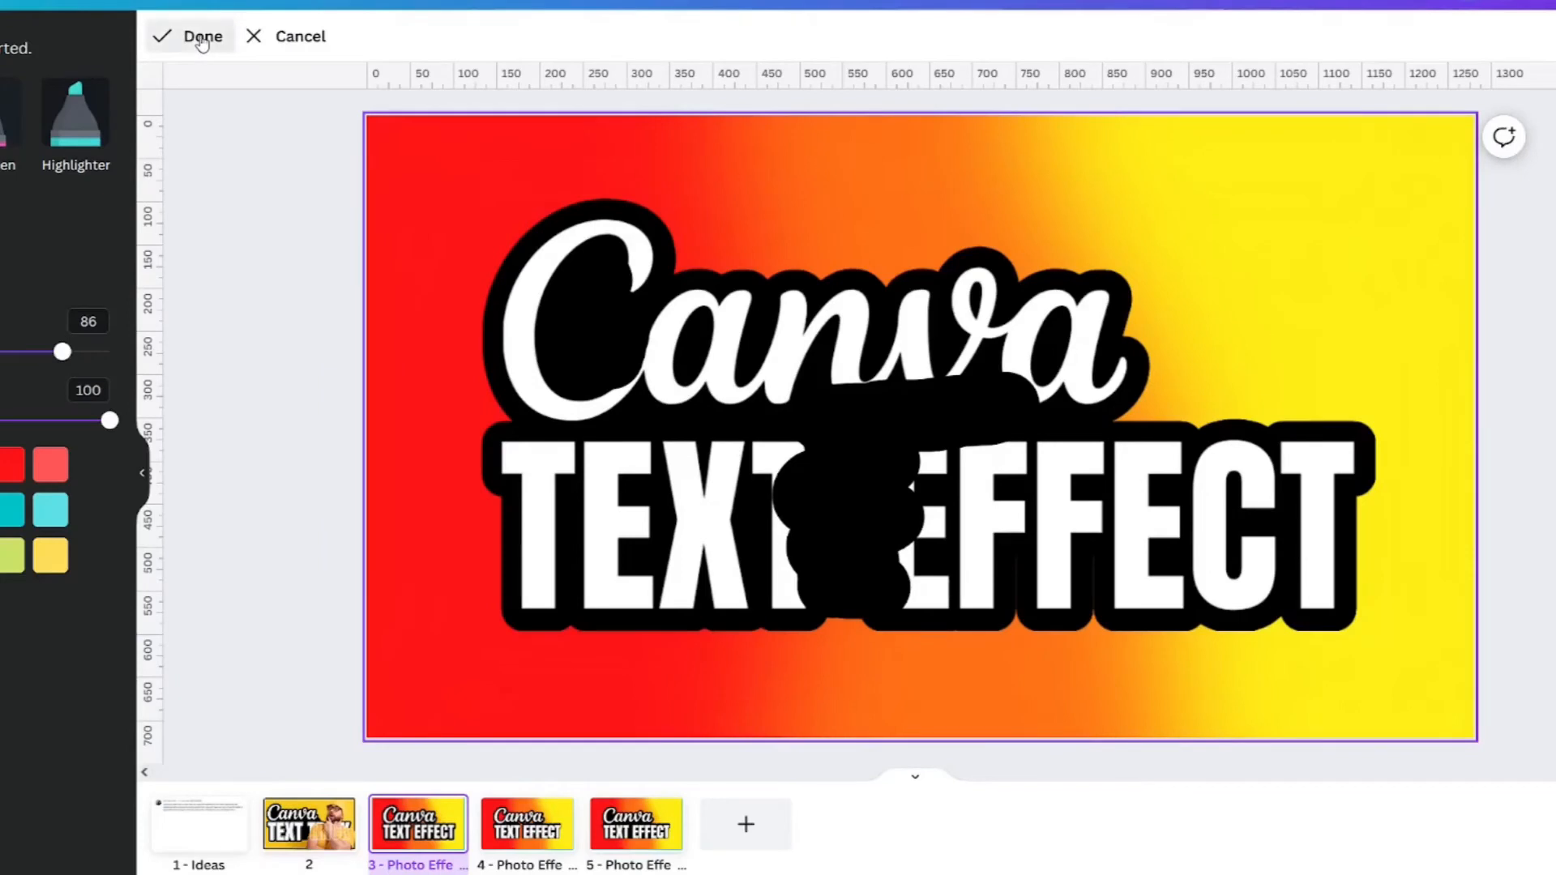
left_click(202, 36)
Send the black marker drawing to the back, behind the outlined text, and deselect it.
left_click(834, 344)
right_click(834, 344)
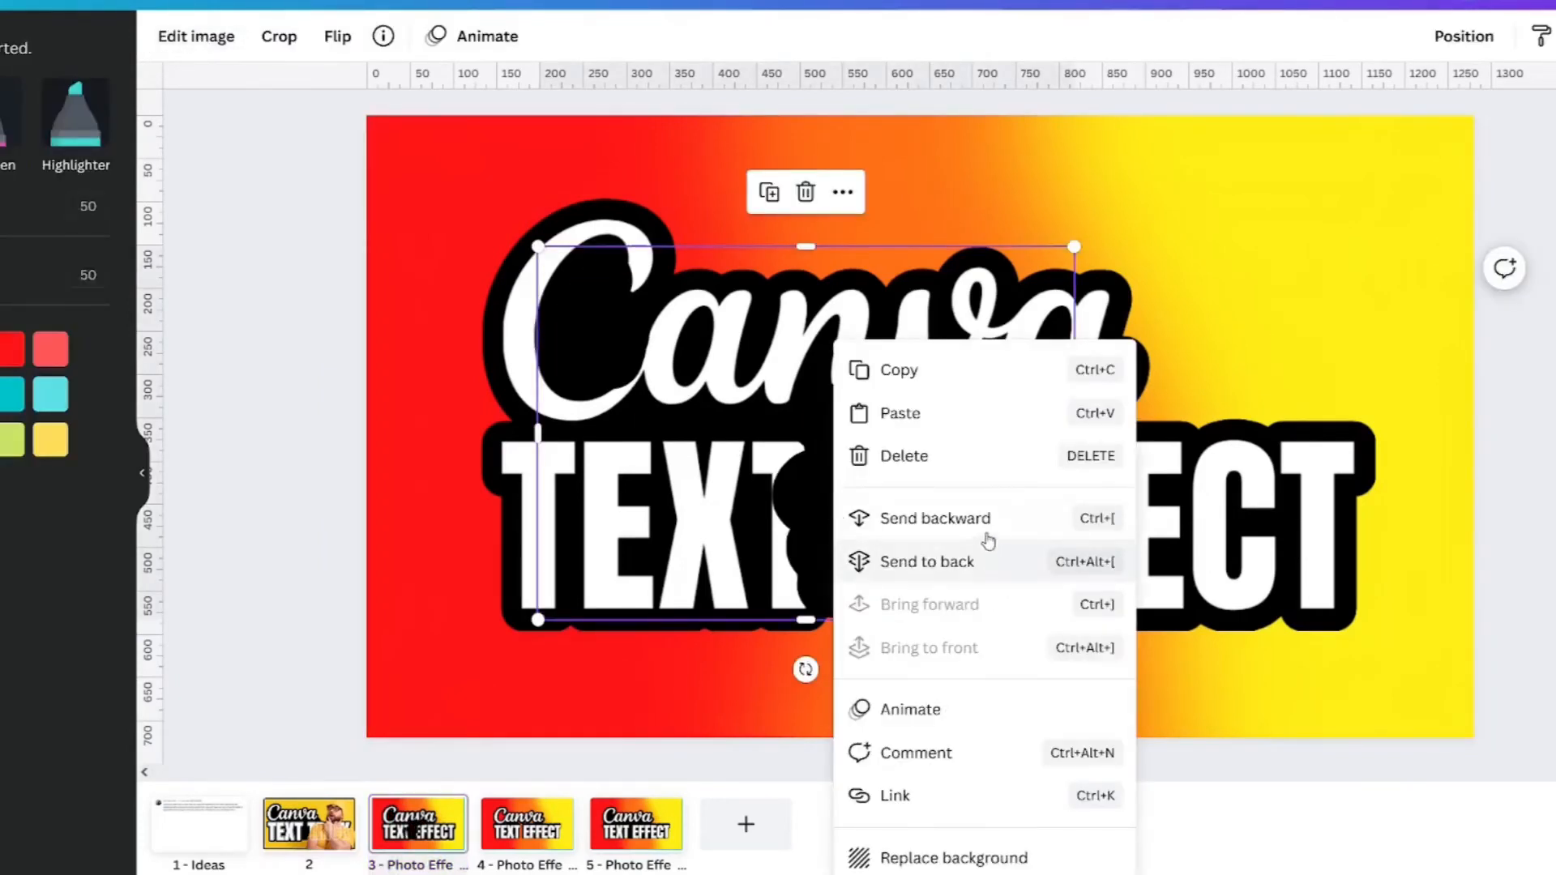
left_click(987, 559)
left_click(241, 249)
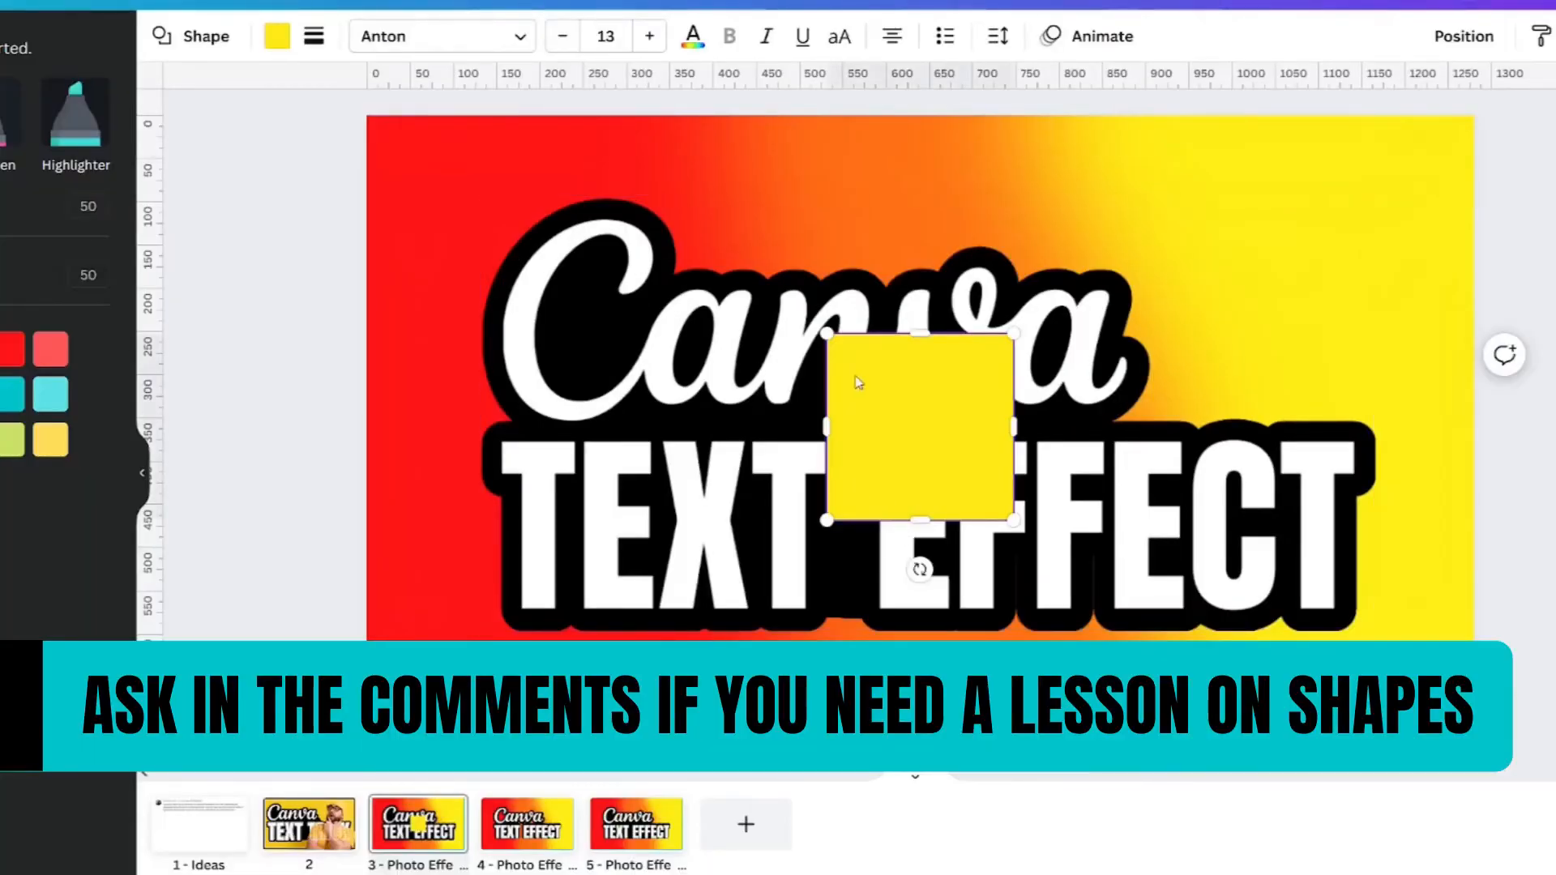
Narrow the yellow square to fit the gap between TEXT and EFFECT and set its corner rounding to 23.
left_click_drag(826, 427, 870, 511)
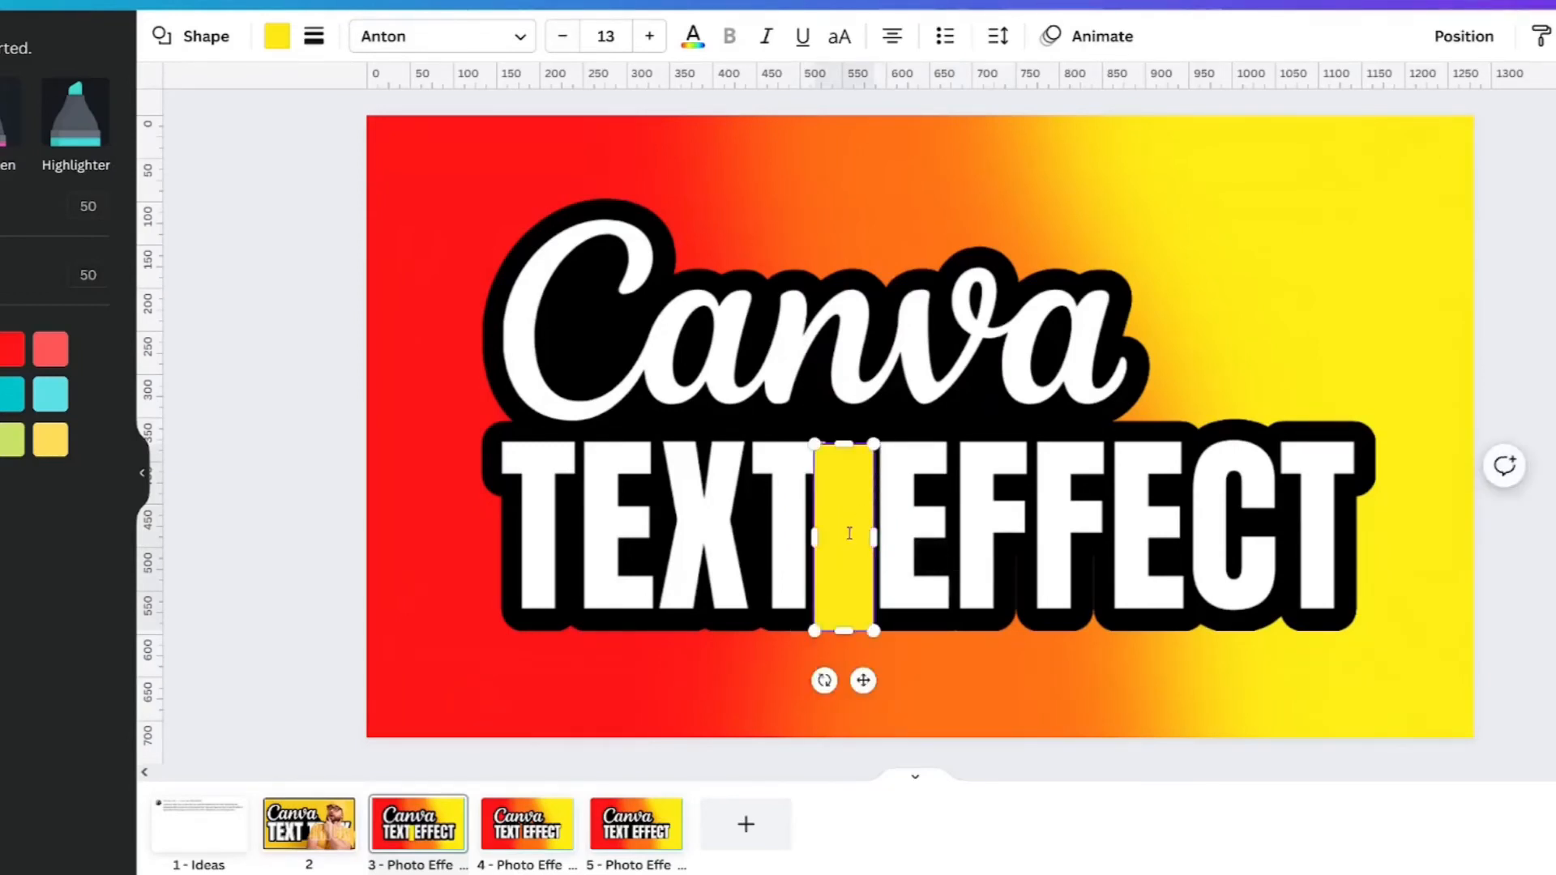
left_click(313, 37)
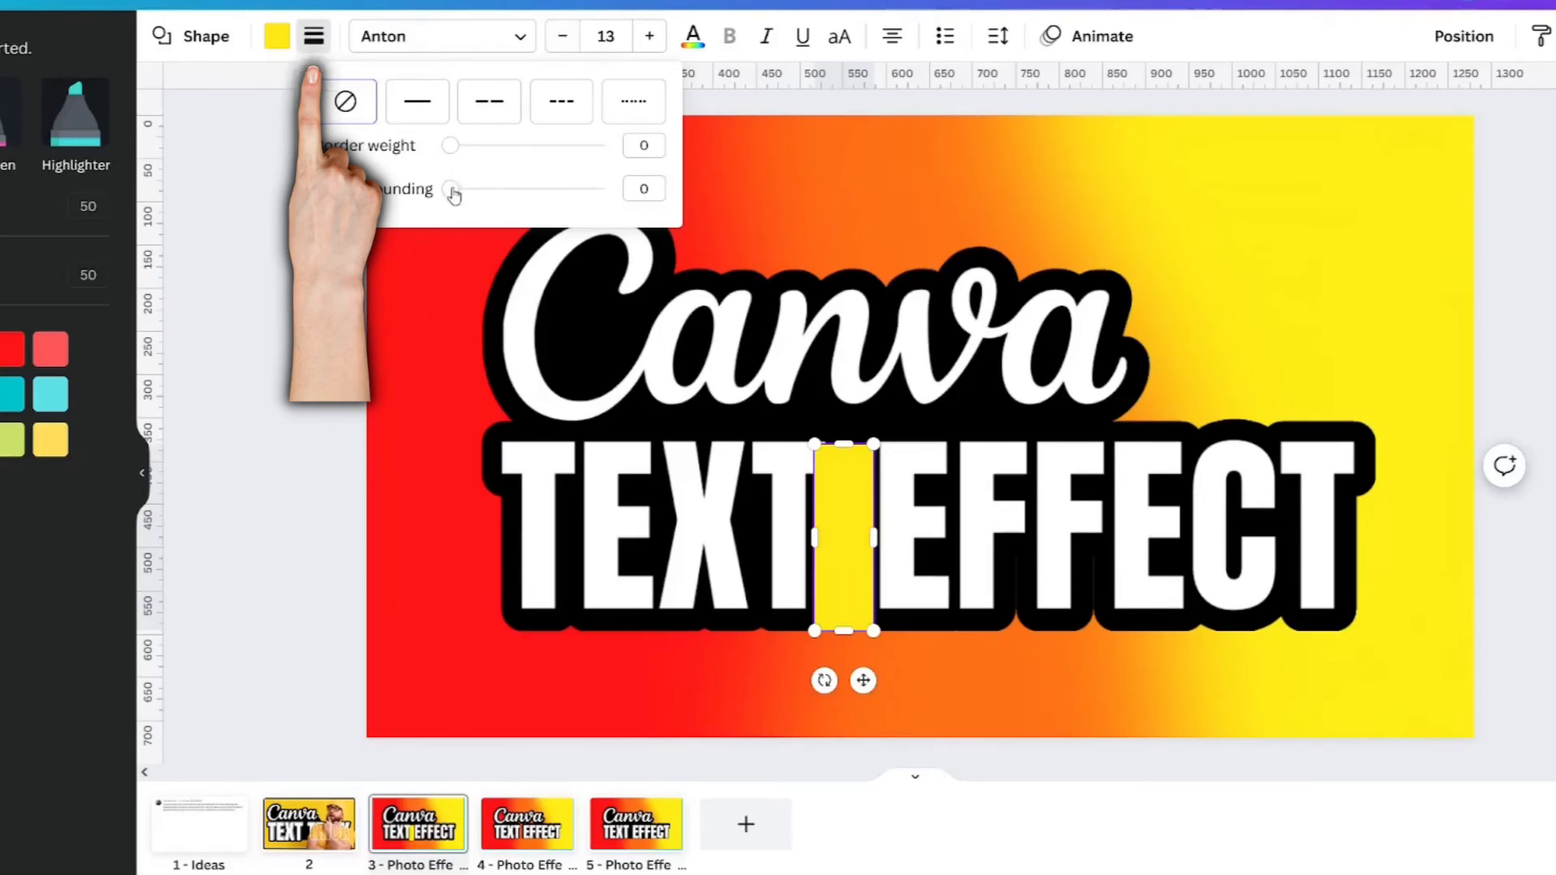
left_click_drag(451, 190, 487, 190)
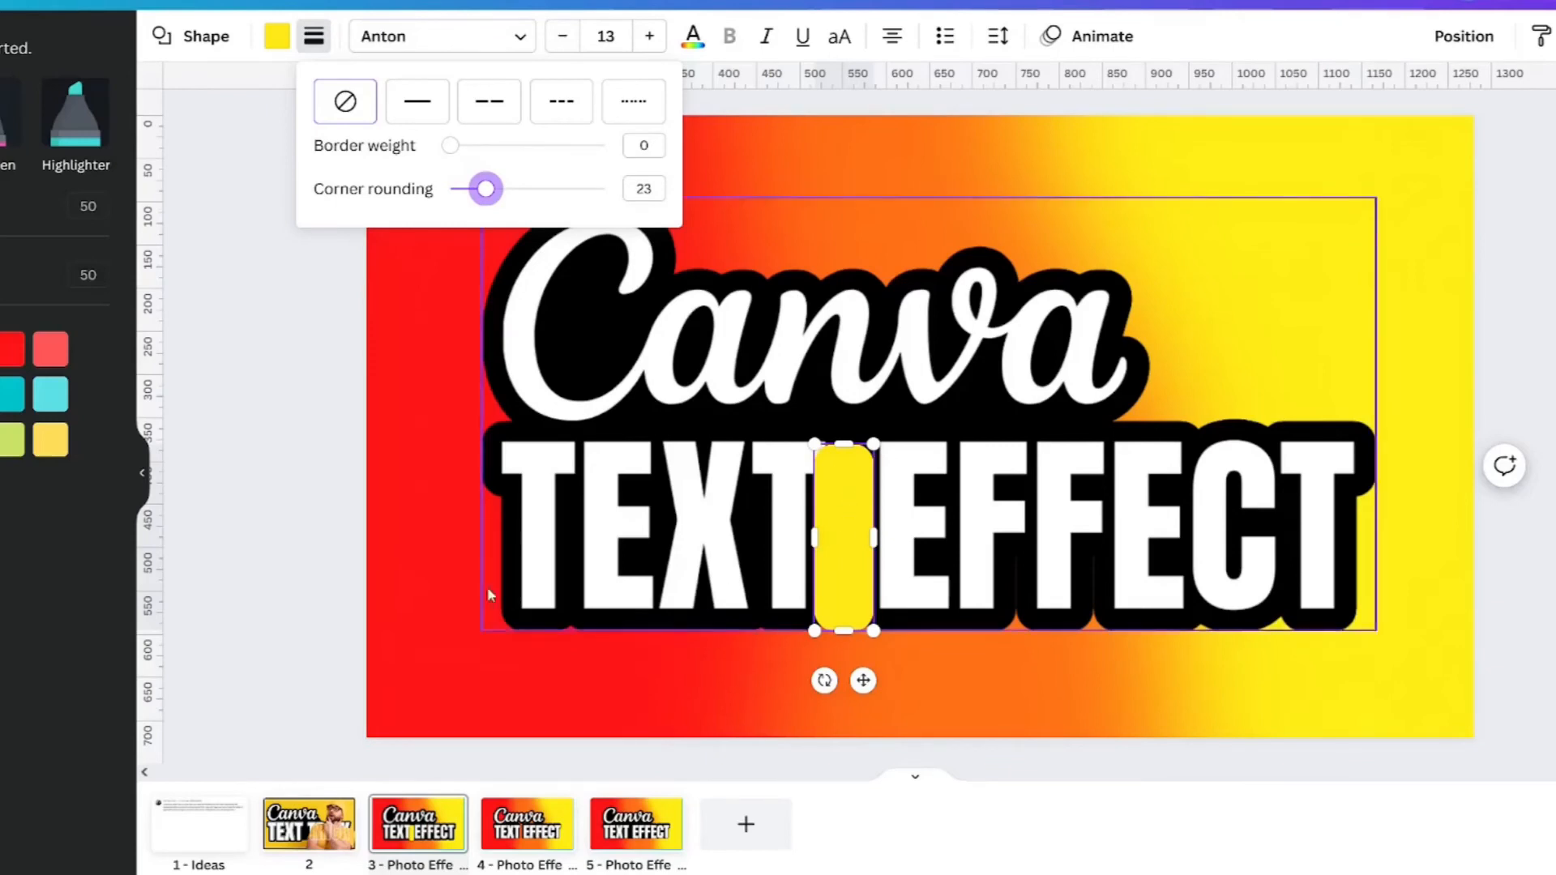
left_click(324, 522)
left_click(829, 545)
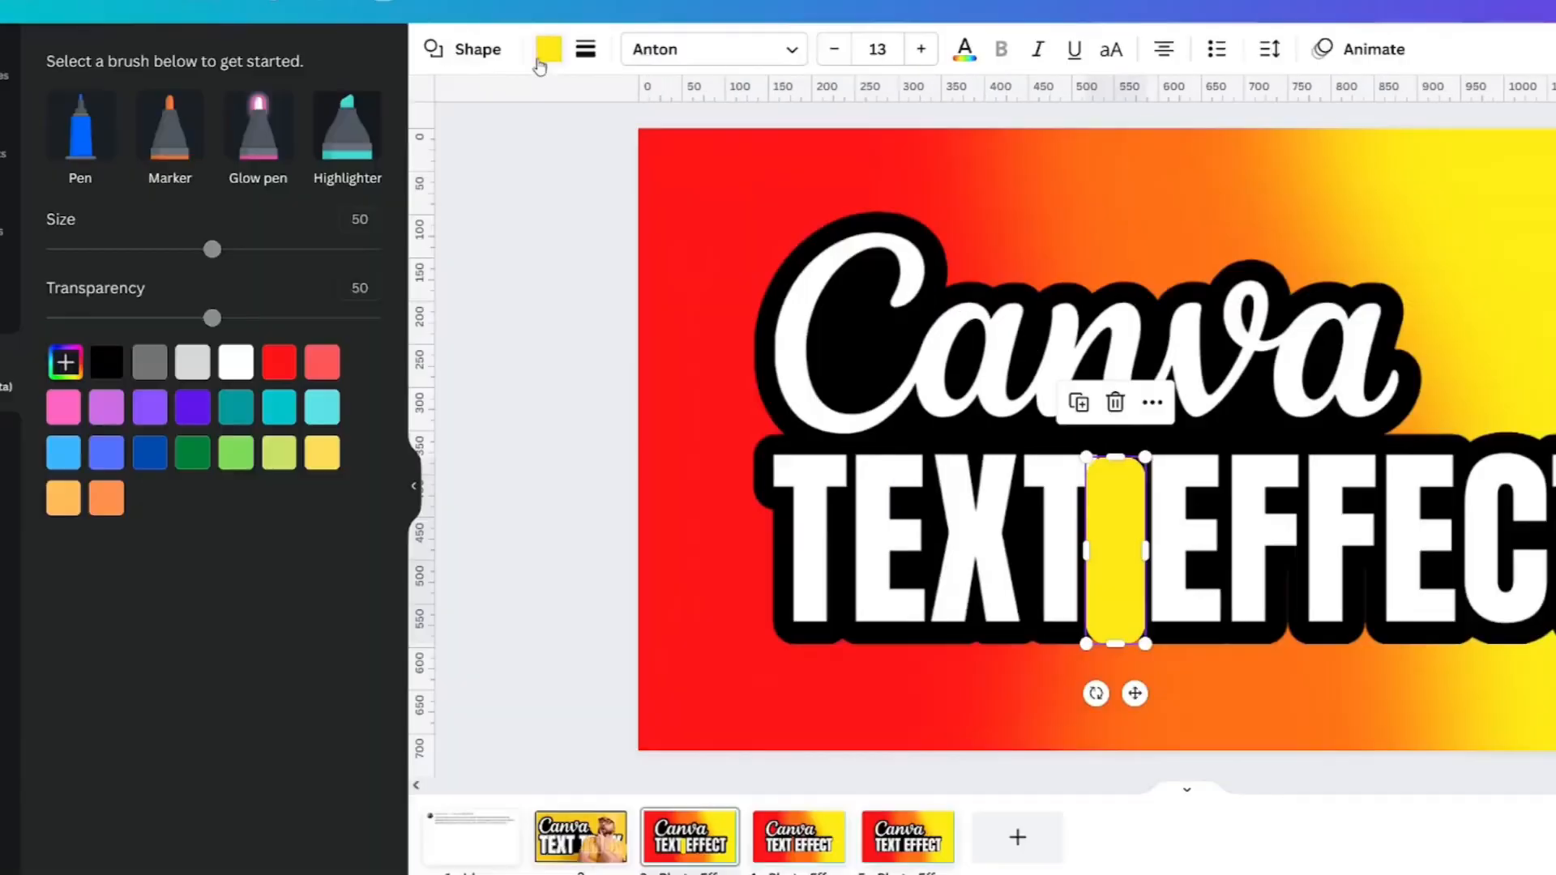
Recolor the rounded shape between TEXT and EFFECT black and move it backward behind the outlined text.
left_click(277, 37)
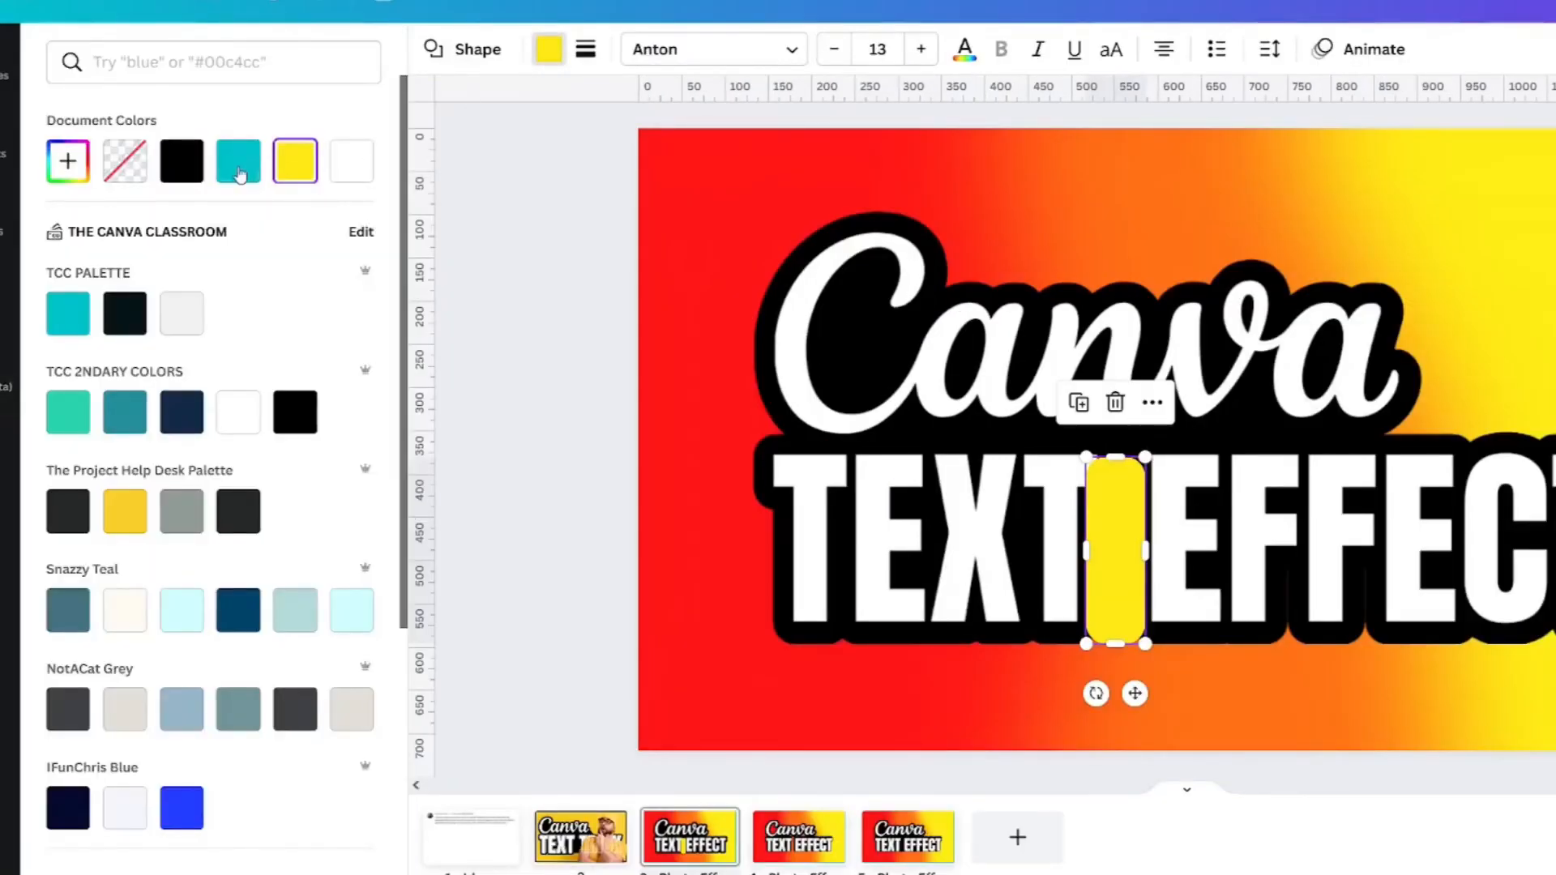
left_click(182, 162)
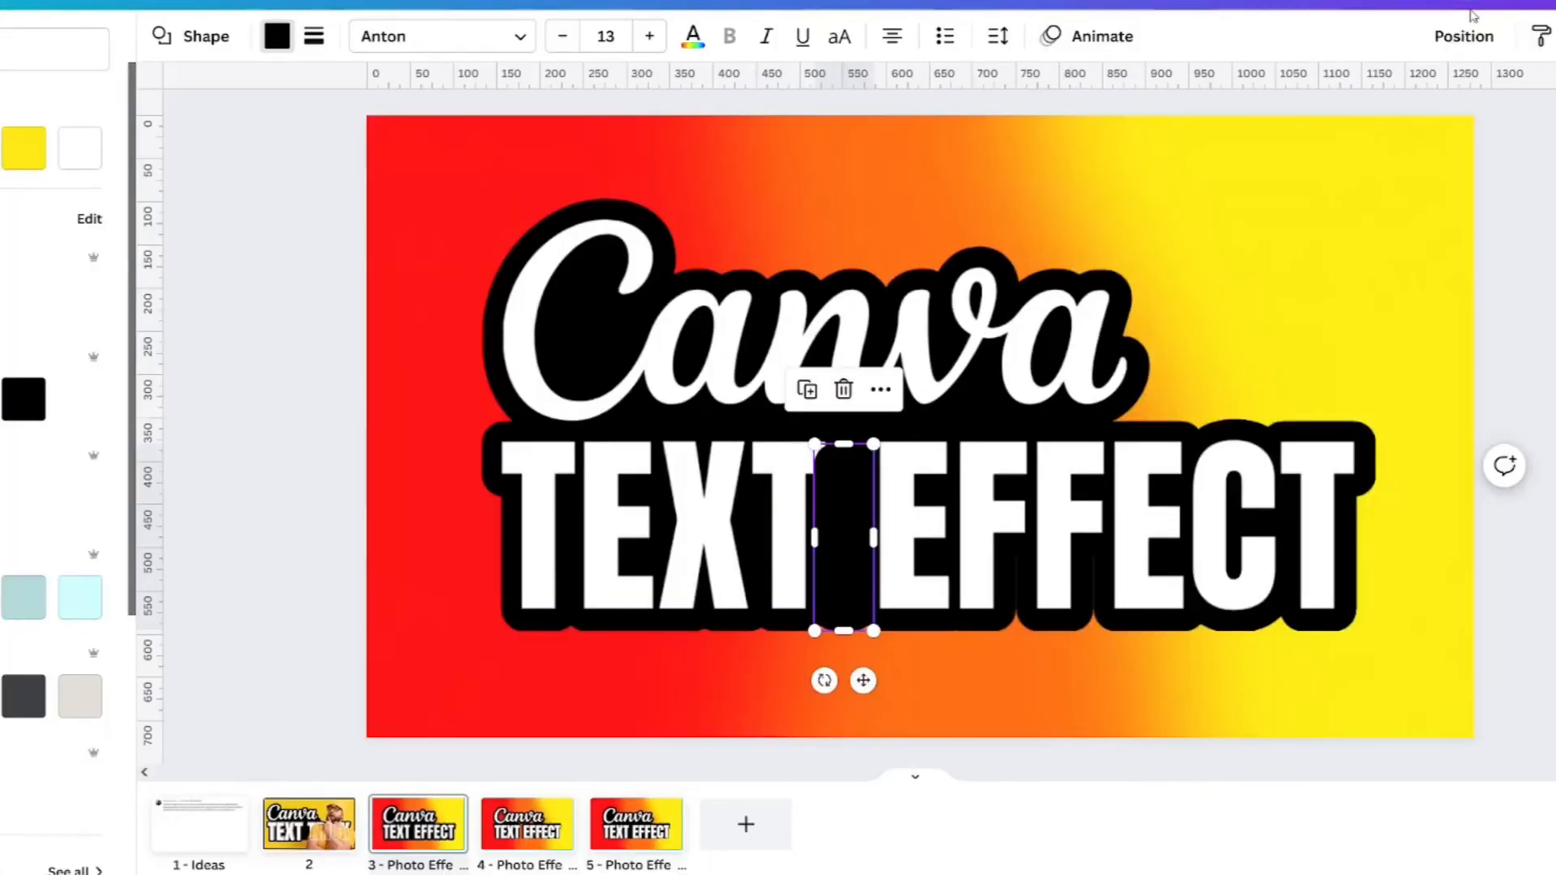
left_click(1461, 36)
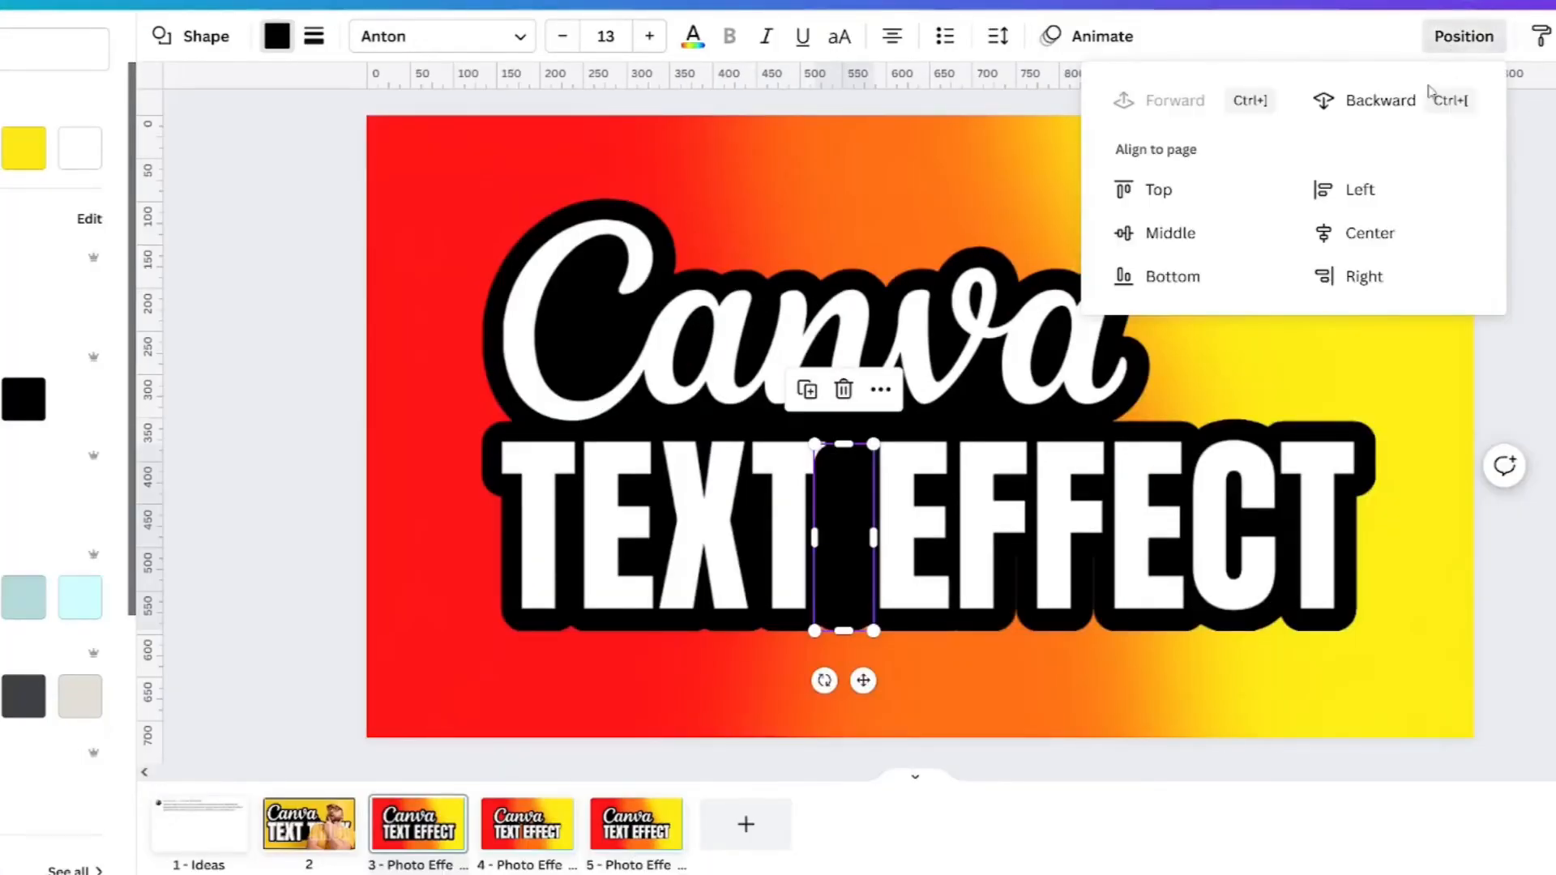
left_click(1381, 118)
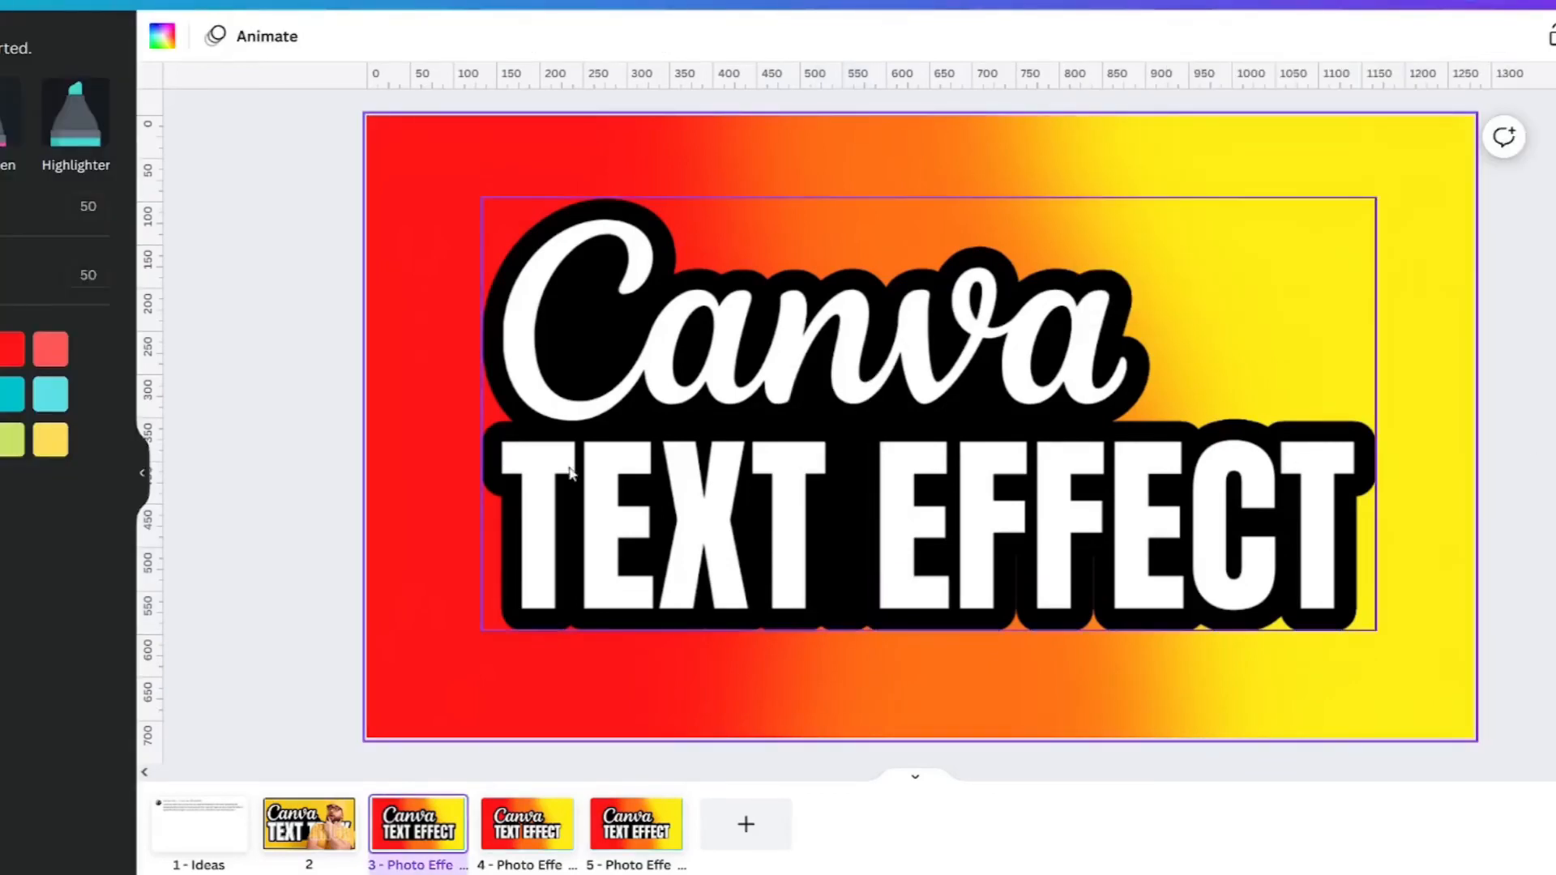
Detach the red-to-yellow gradient image from the page background and bring up its layer-order options.
right_click(416, 160)
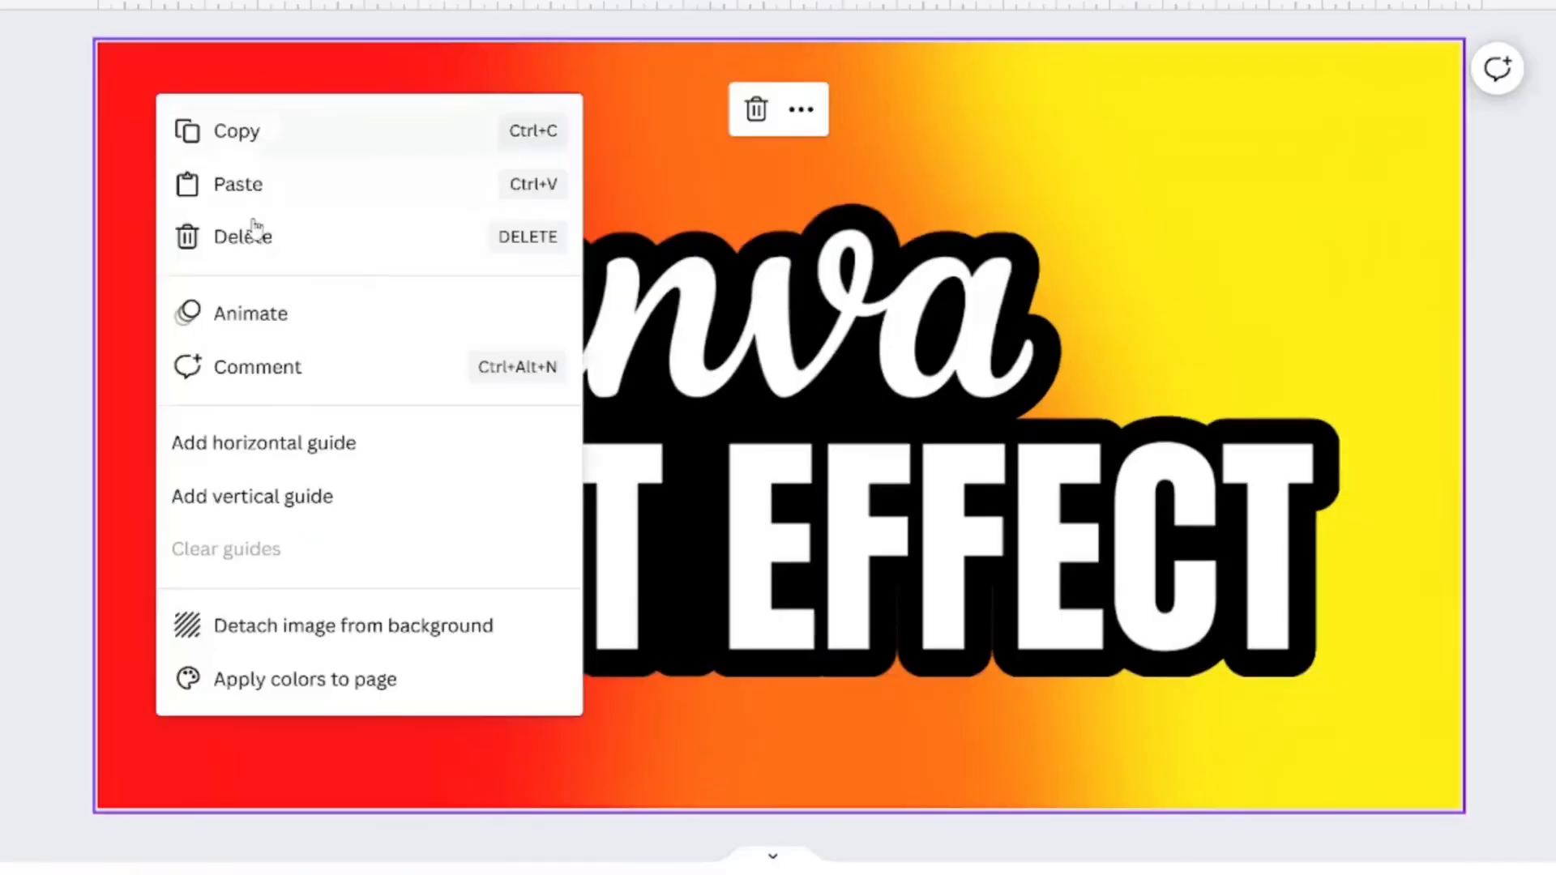
left_click(312, 625)
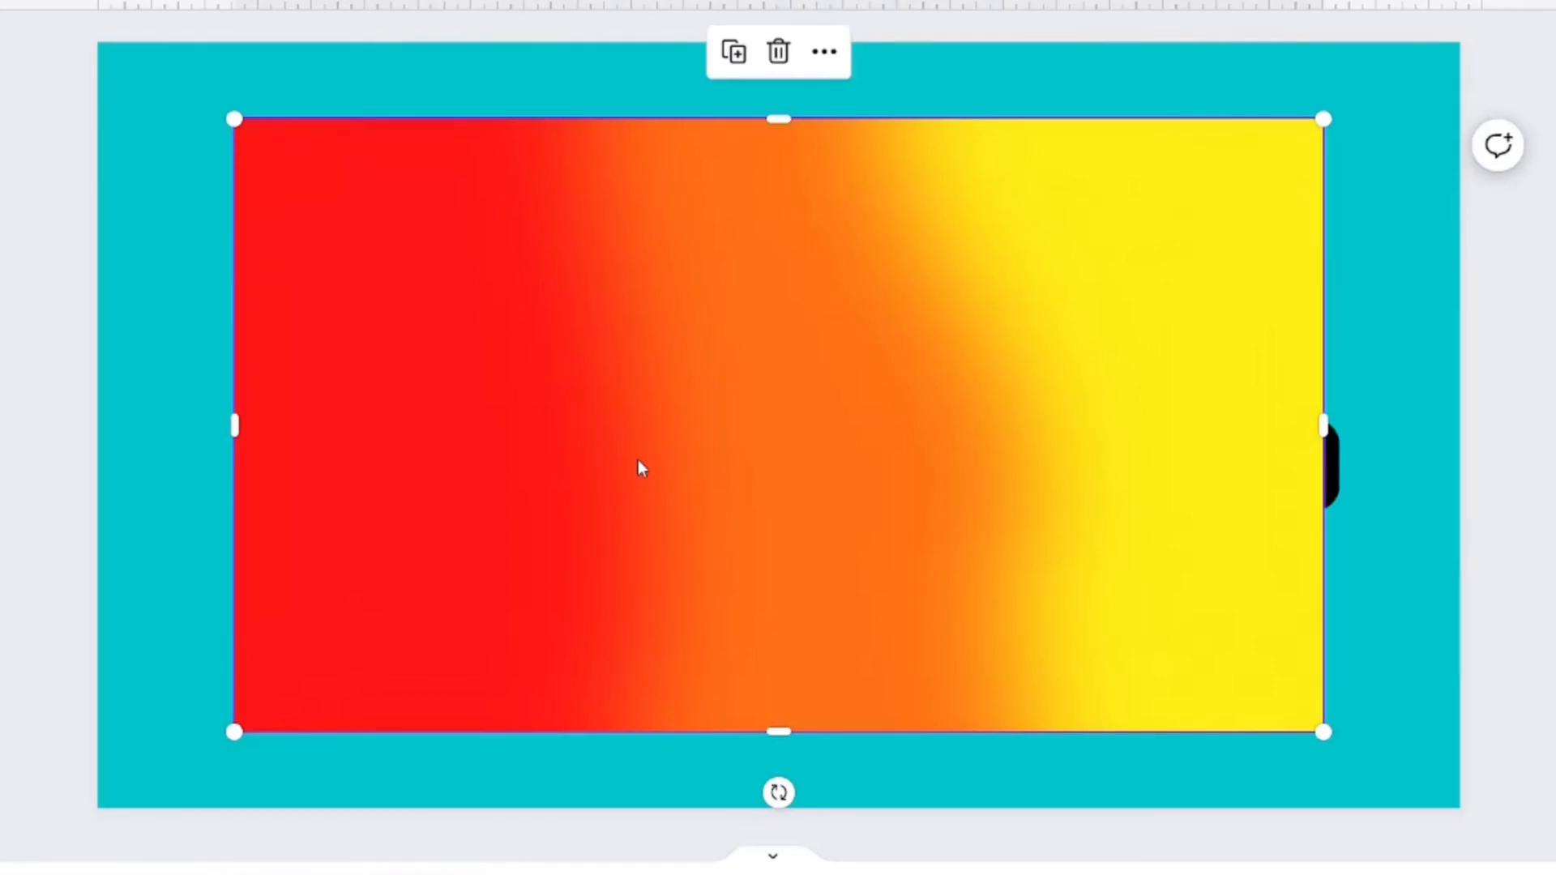
right_click(677, 403)
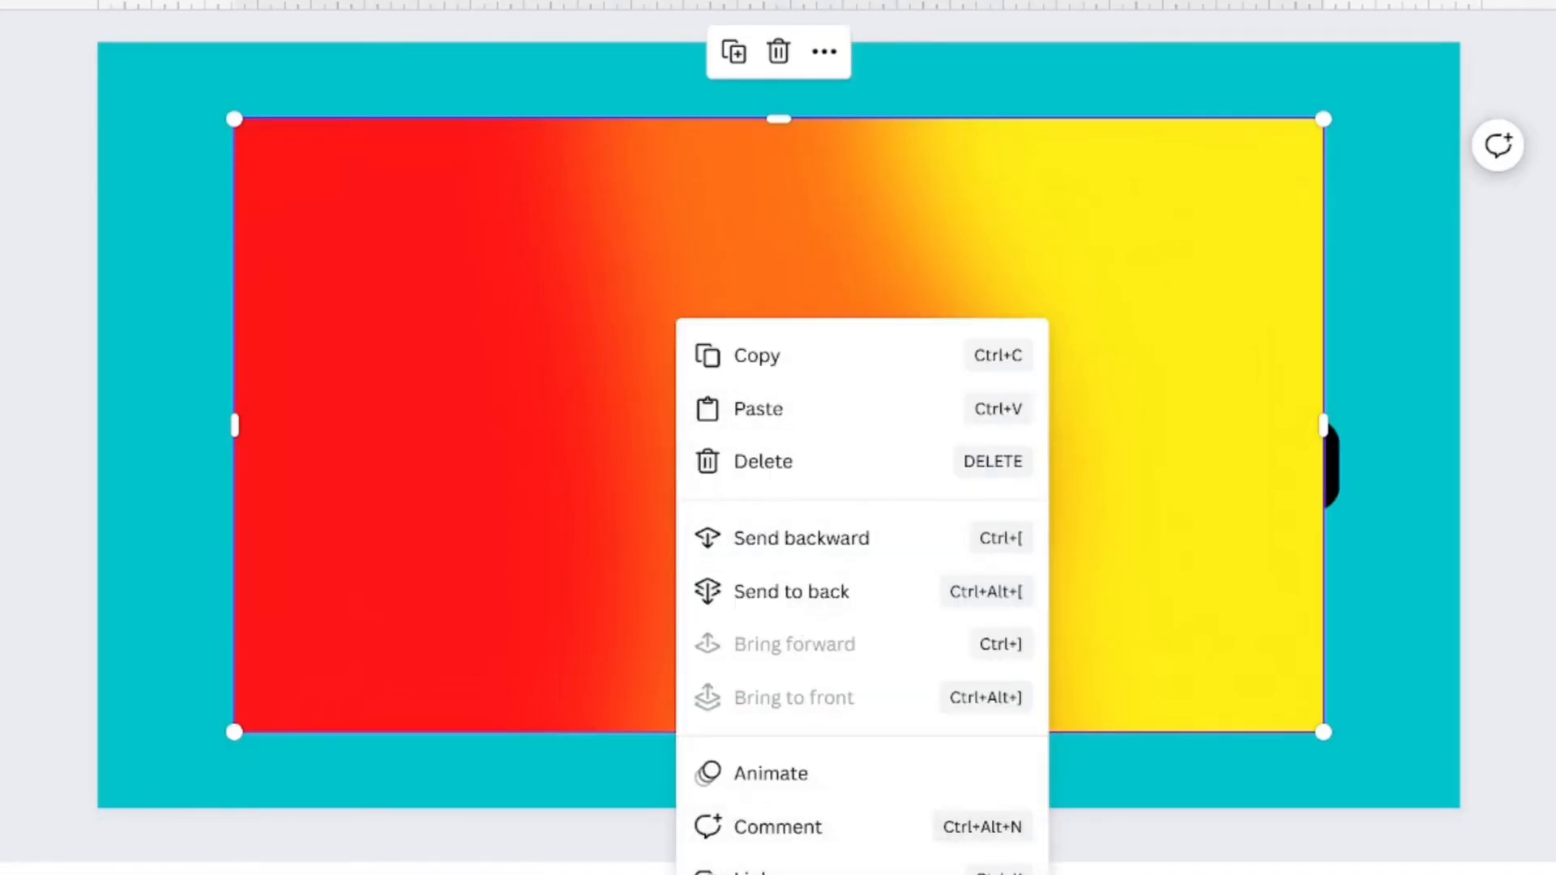